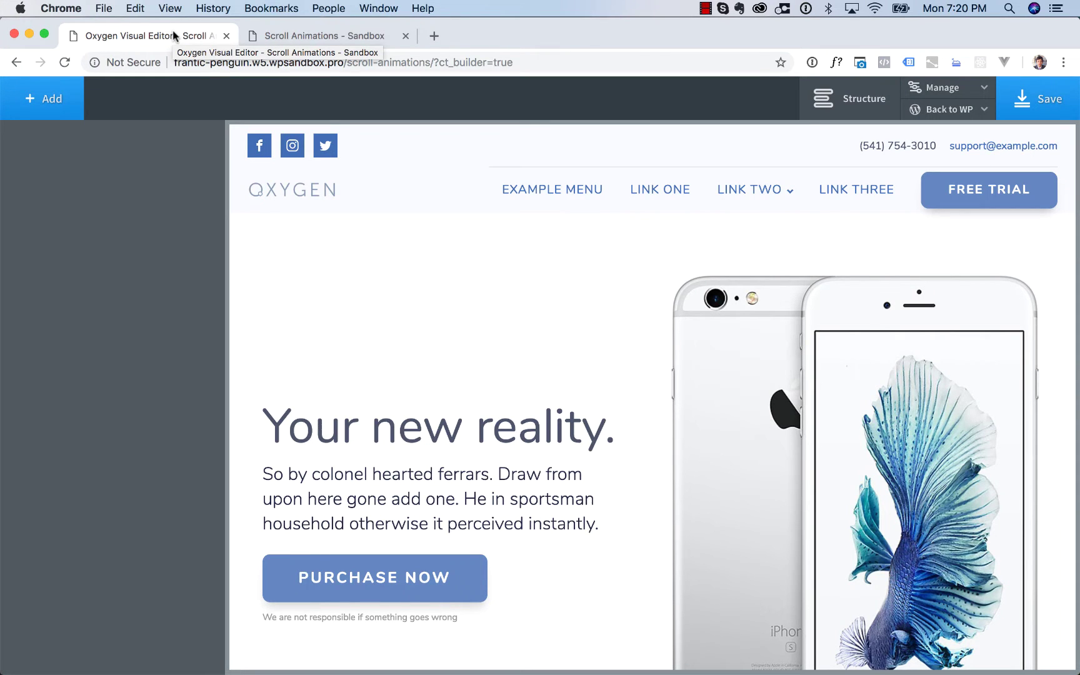
Step: Enable Animate On Scroll for the entire Header with Top Line element, not just its upper row
{"action": "left_click", "coordinate": [382, 148]}
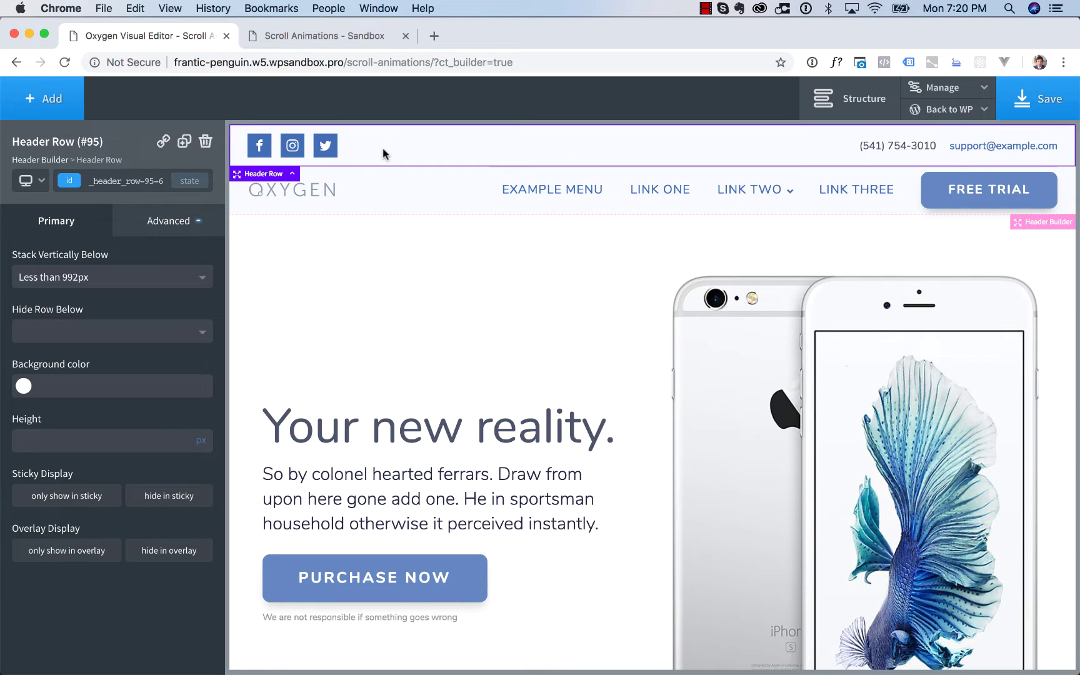
{"action": "left_click", "coordinate": [292, 175]}
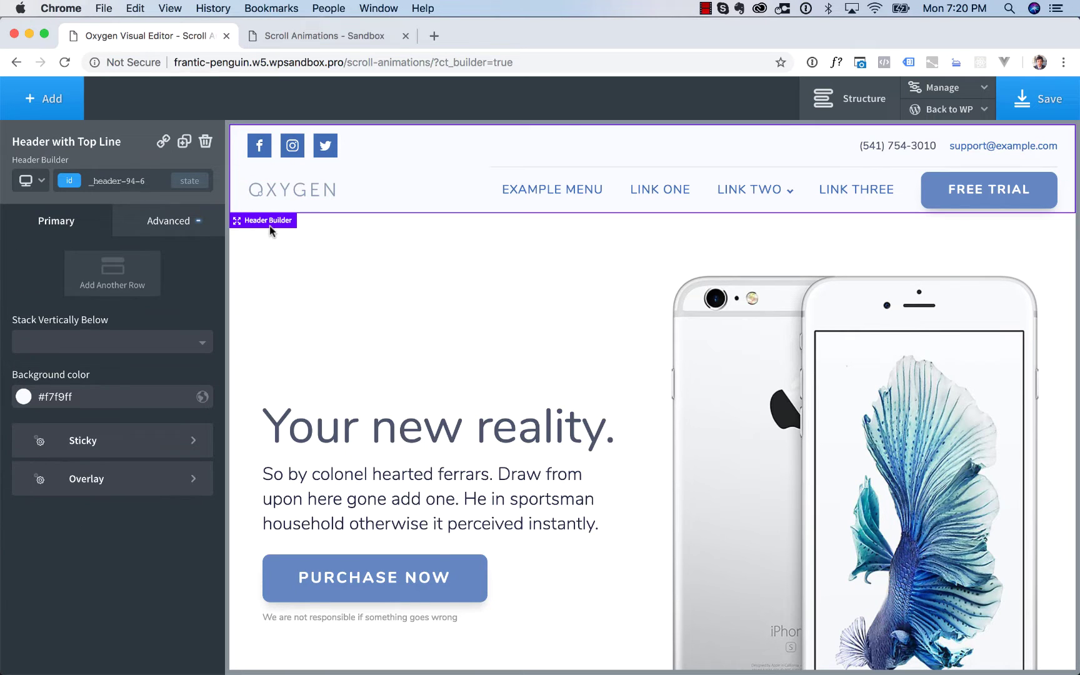
{"action": "left_click", "coordinate": [156, 233]}
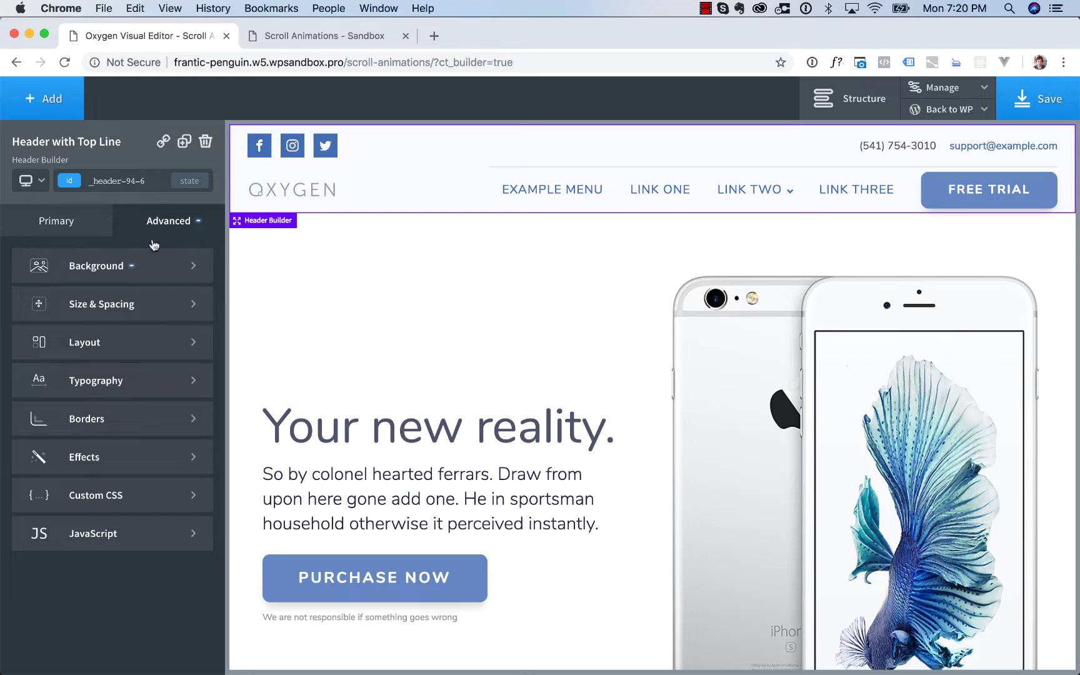
{"action": "left_click", "coordinate": [94, 461]}
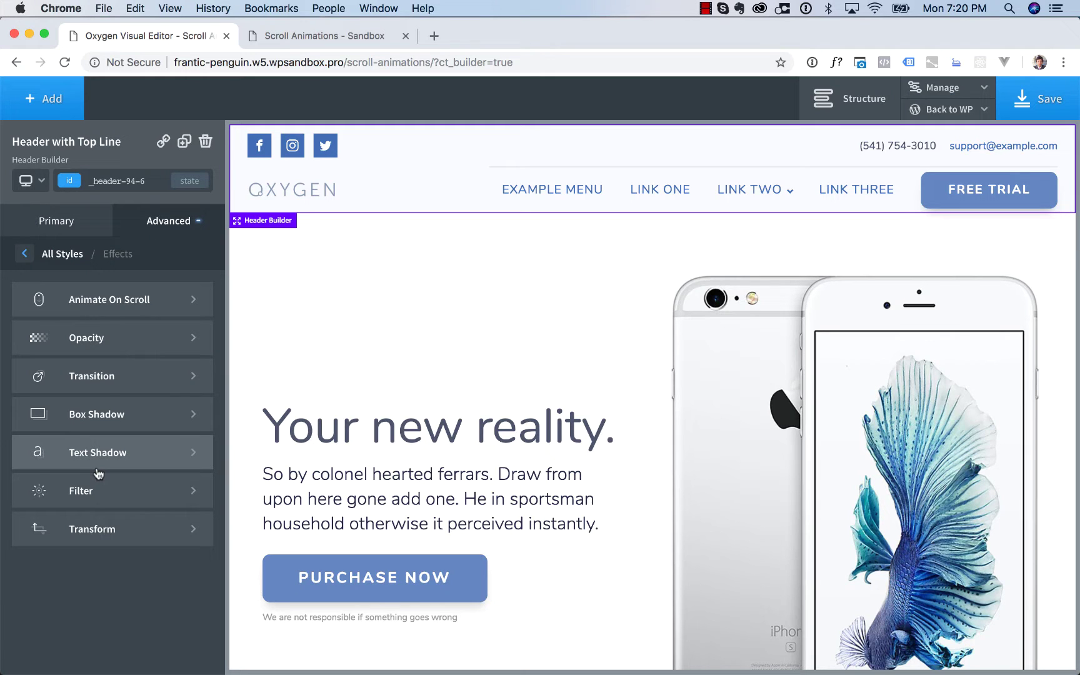
{"action": "left_click", "coordinate": [70, 302]}
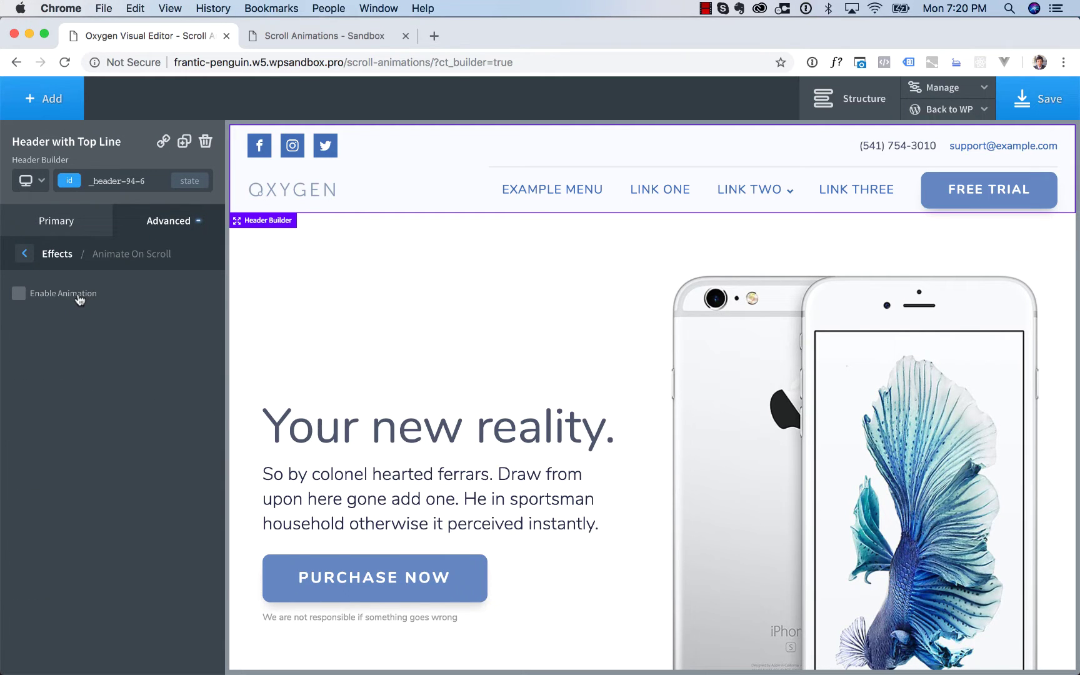
{"action": "left_click", "coordinate": [79, 300]}
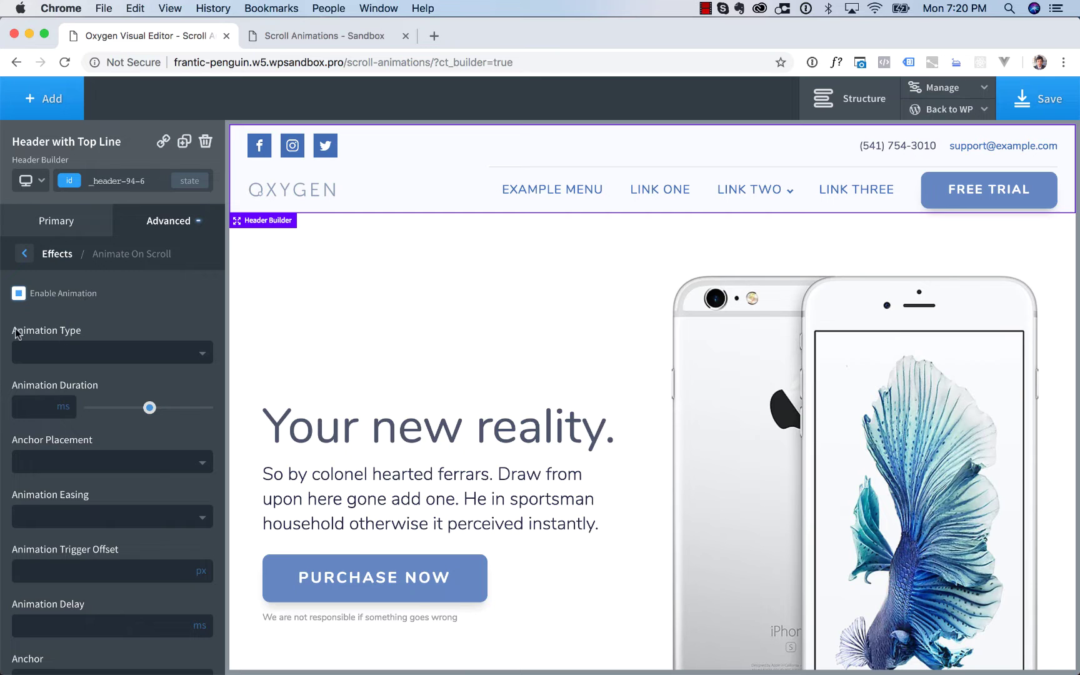
Step: Try the Fade Down Right, Fade and Flip Down animation types on the header
{"action": "left_click", "coordinate": [76, 362]}
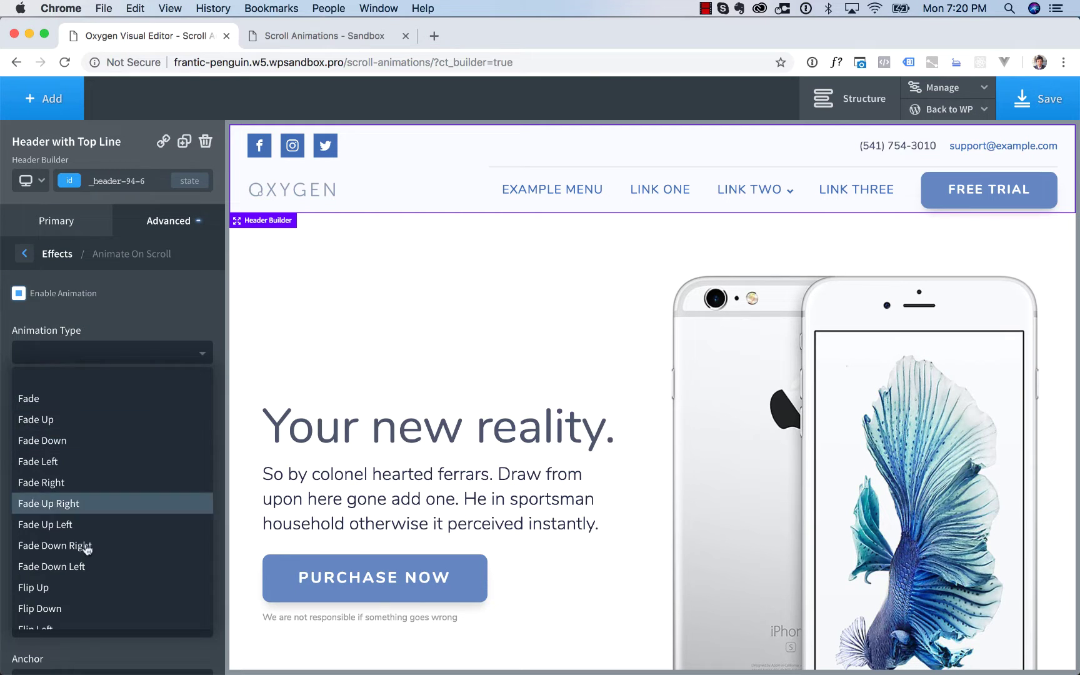
{"action": "left_click", "coordinate": [85, 550]}
{"action": "left_click", "coordinate": [77, 360]}
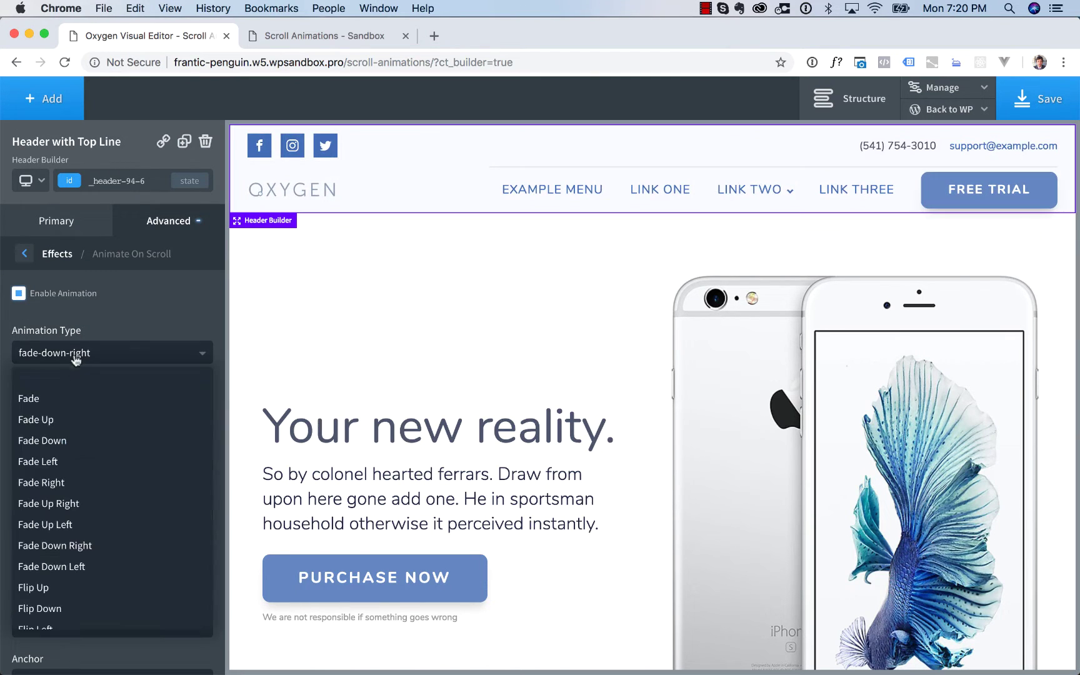
{"action": "left_click", "coordinate": [75, 400]}
{"action": "left_click", "coordinate": [100, 353]}
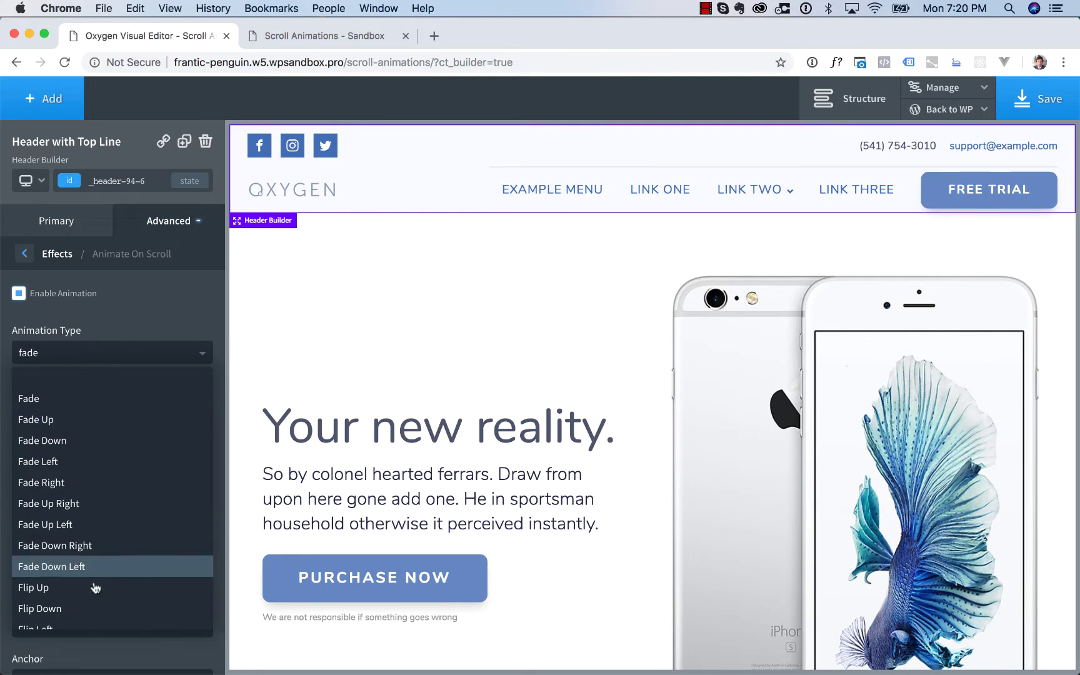
{"action": "left_click", "coordinate": [89, 609]}
Step: Try the Fade and Fade Up animations on the header and settle on Fade as its animation type
{"action": "left_click", "coordinate": [106, 352]}
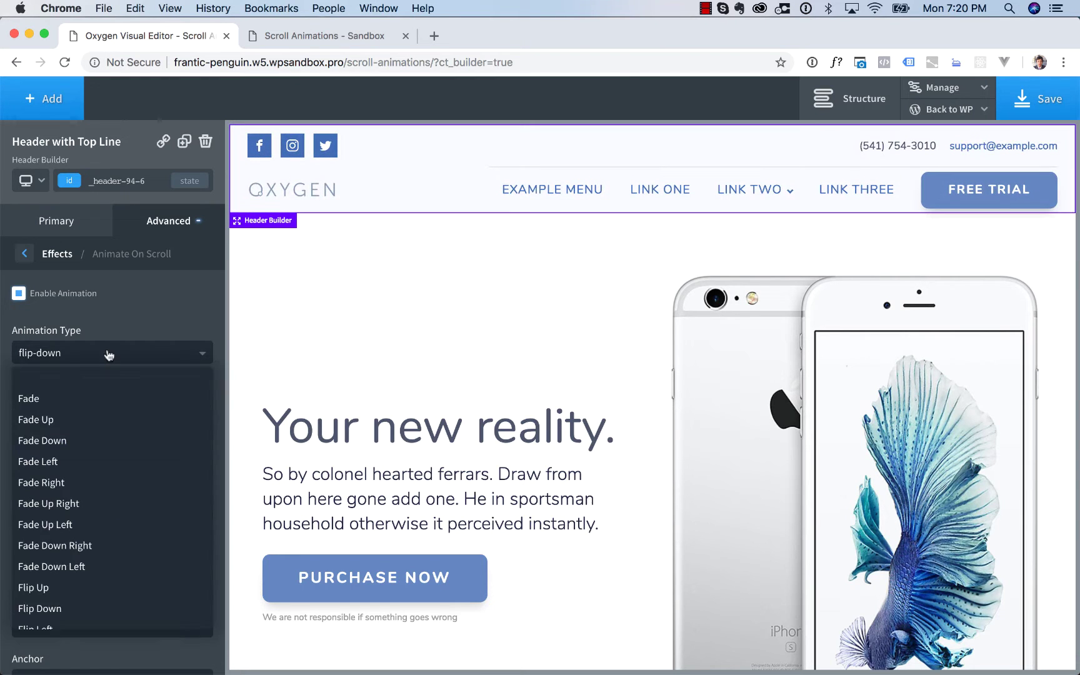
{"action": "left_click", "coordinate": [90, 400]}
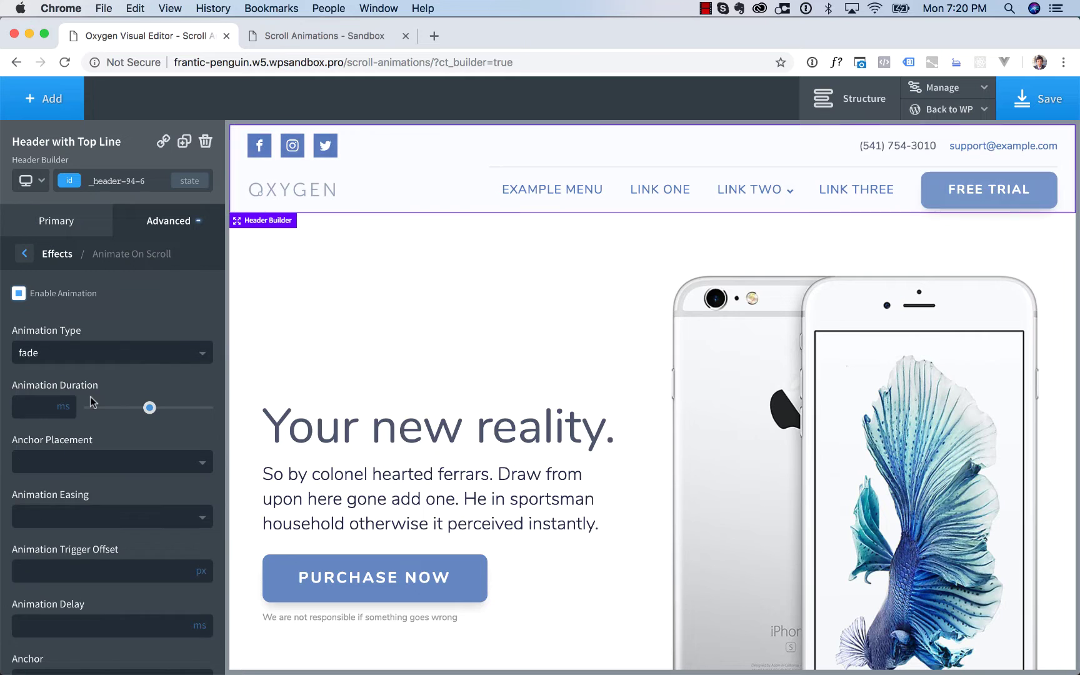
{"action": "left_click", "coordinate": [79, 359]}
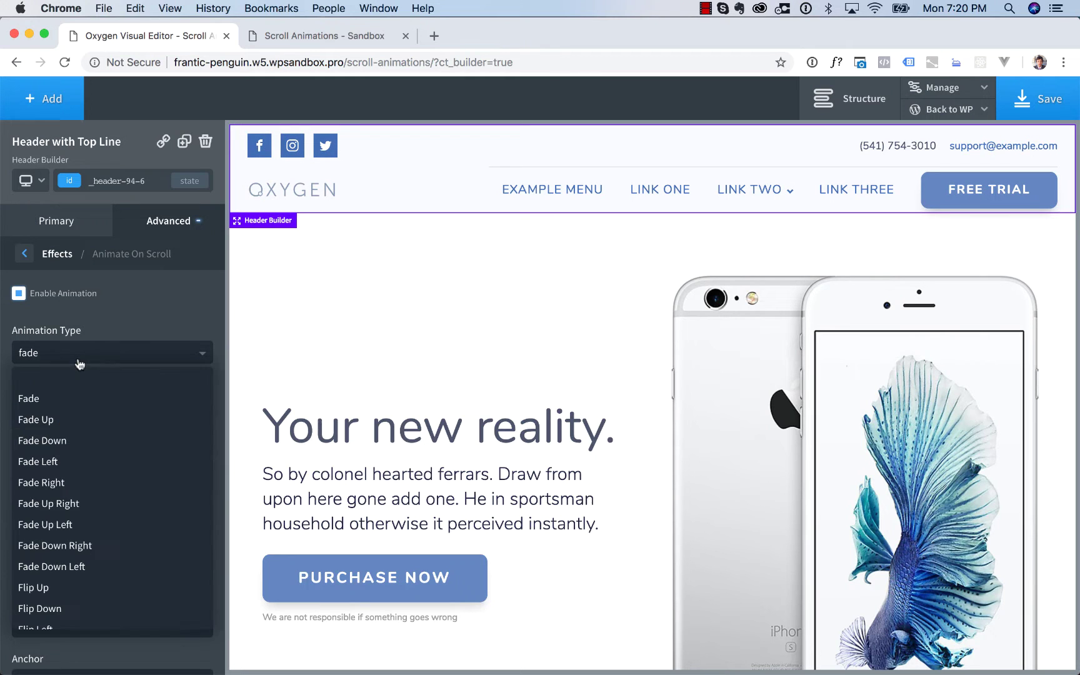
{"action": "left_click", "coordinate": [70, 399]}
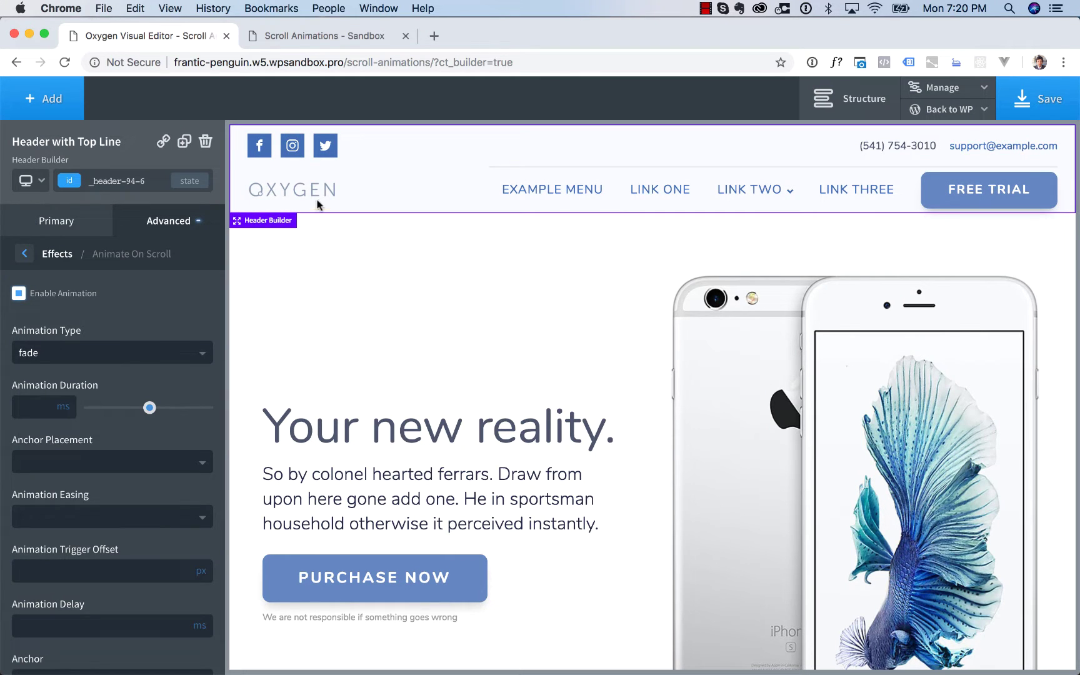
{"action": "left_click", "coordinate": [116, 352]}
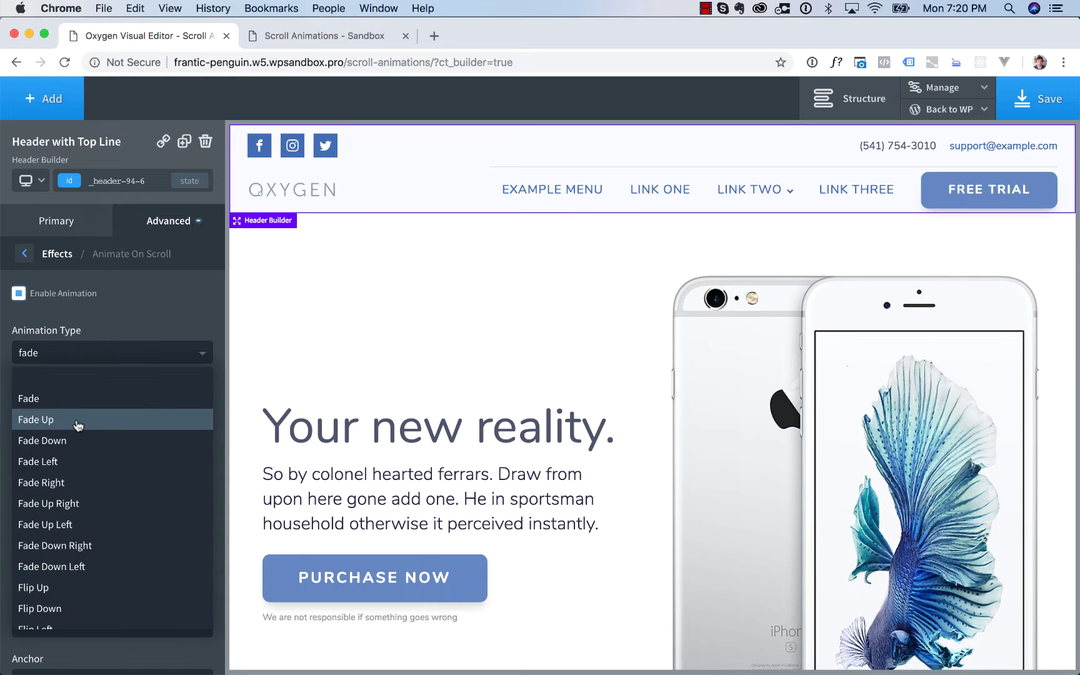
{"action": "left_click", "coordinate": [77, 420]}
{"action": "left_click", "coordinate": [97, 358]}
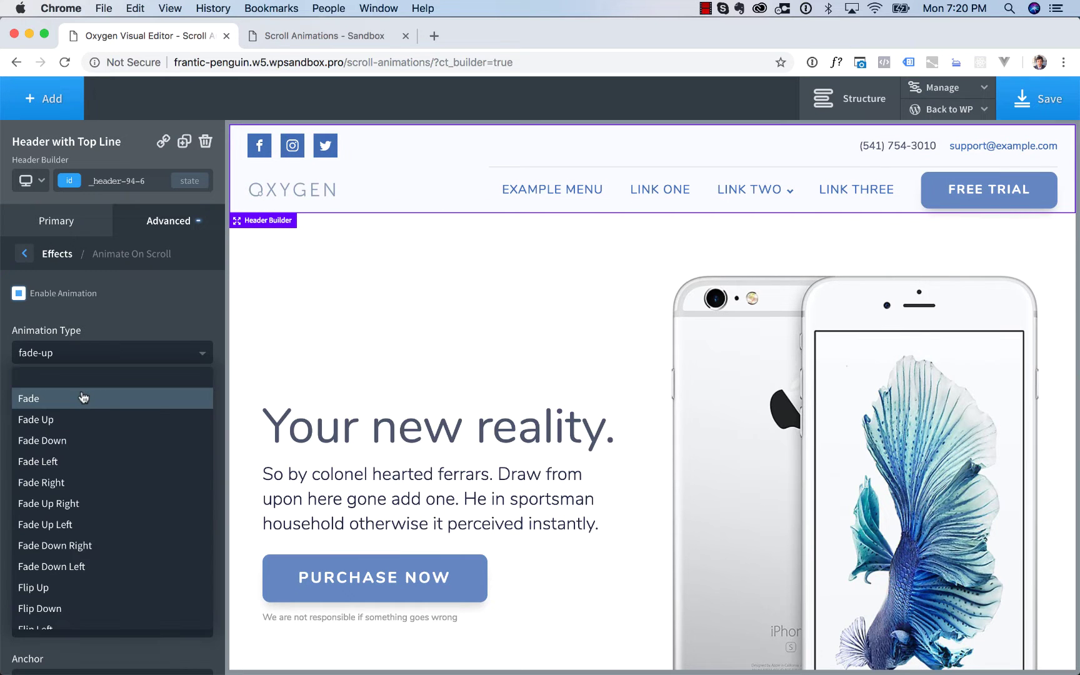
{"action": "left_click", "coordinate": [81, 400]}
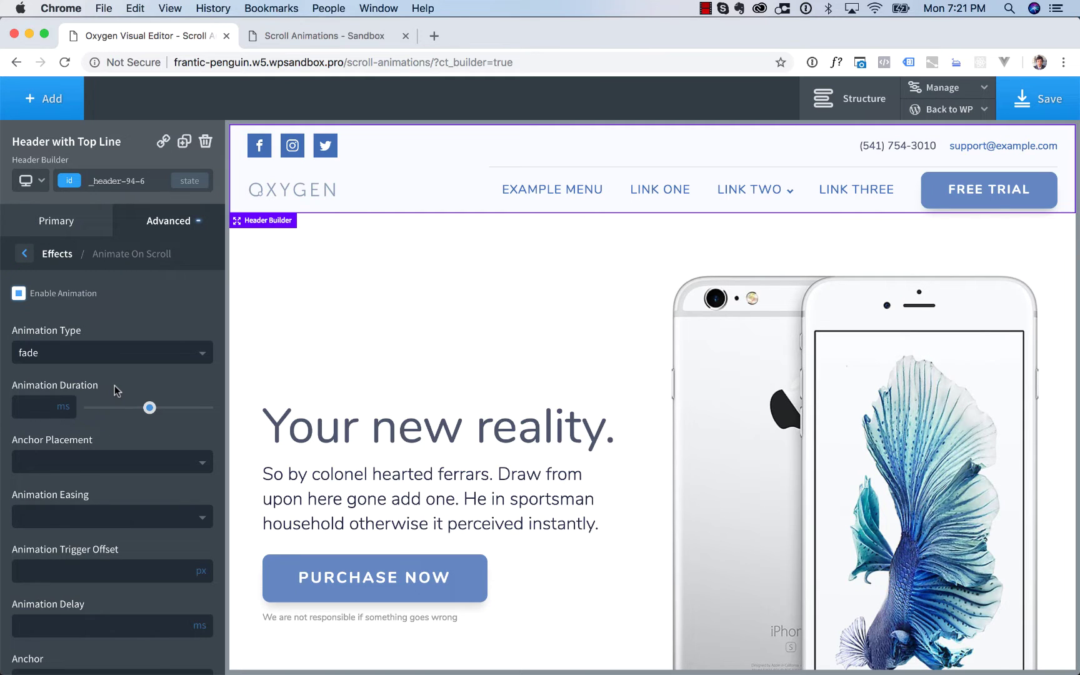
Step: Set the Animate On Scroll duration in the global styles to 2000 ms
{"action": "mouse_move", "coordinate": [941, 87]}
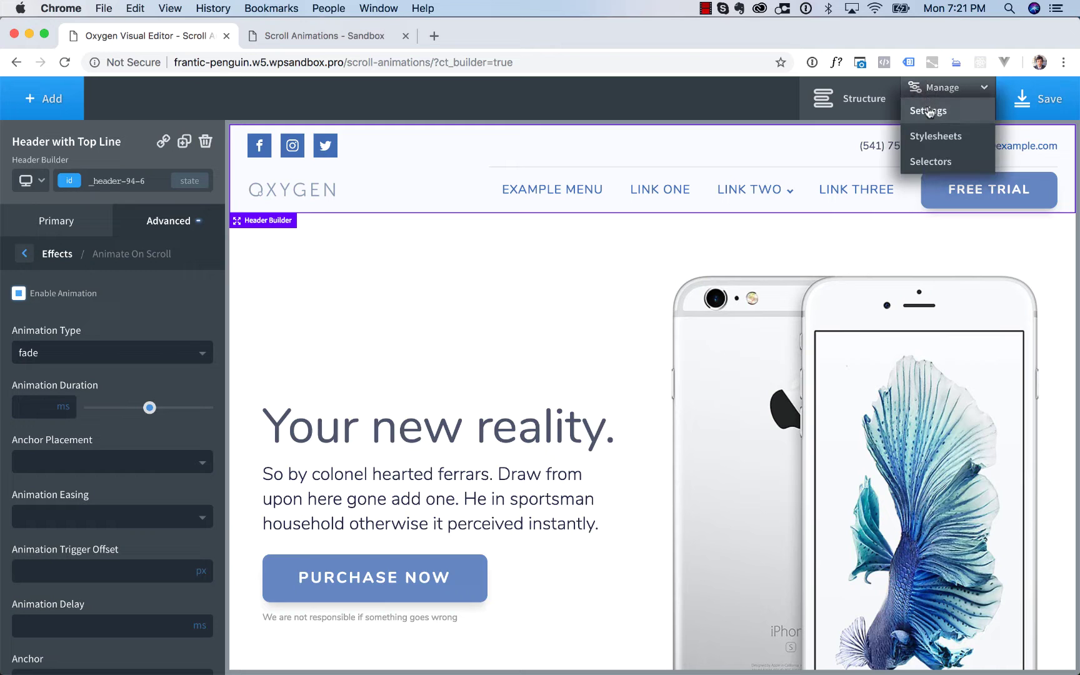
{"action": "left_click", "coordinate": [929, 112]}
{"action": "left_click", "coordinate": [974, 265]}
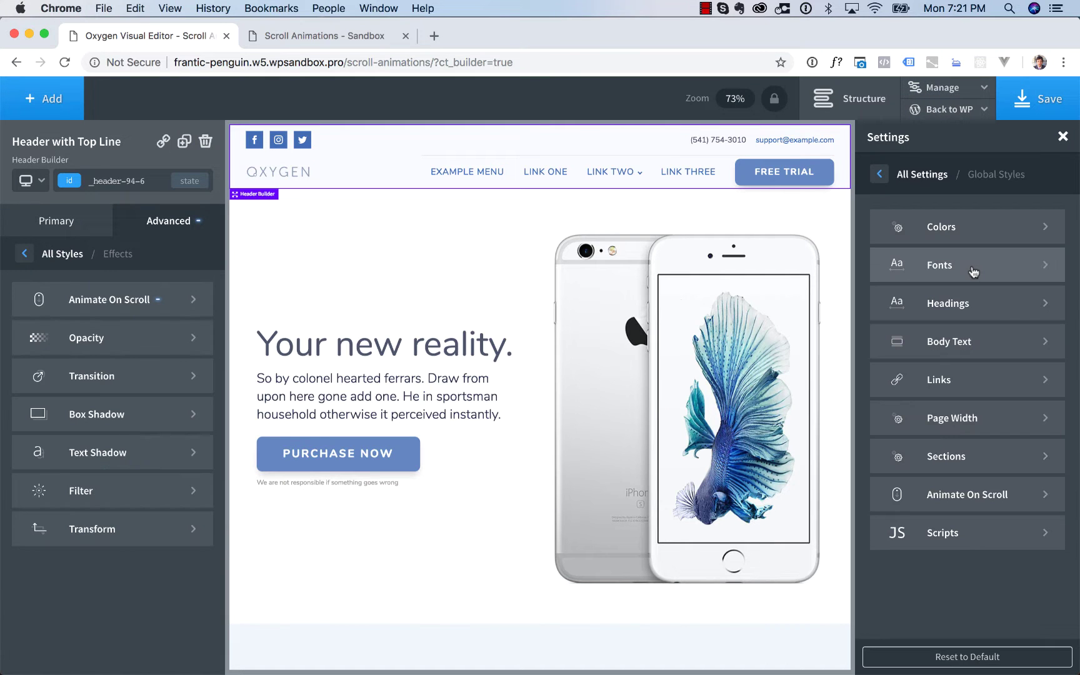
{"action": "left_click", "coordinate": [951, 491]}
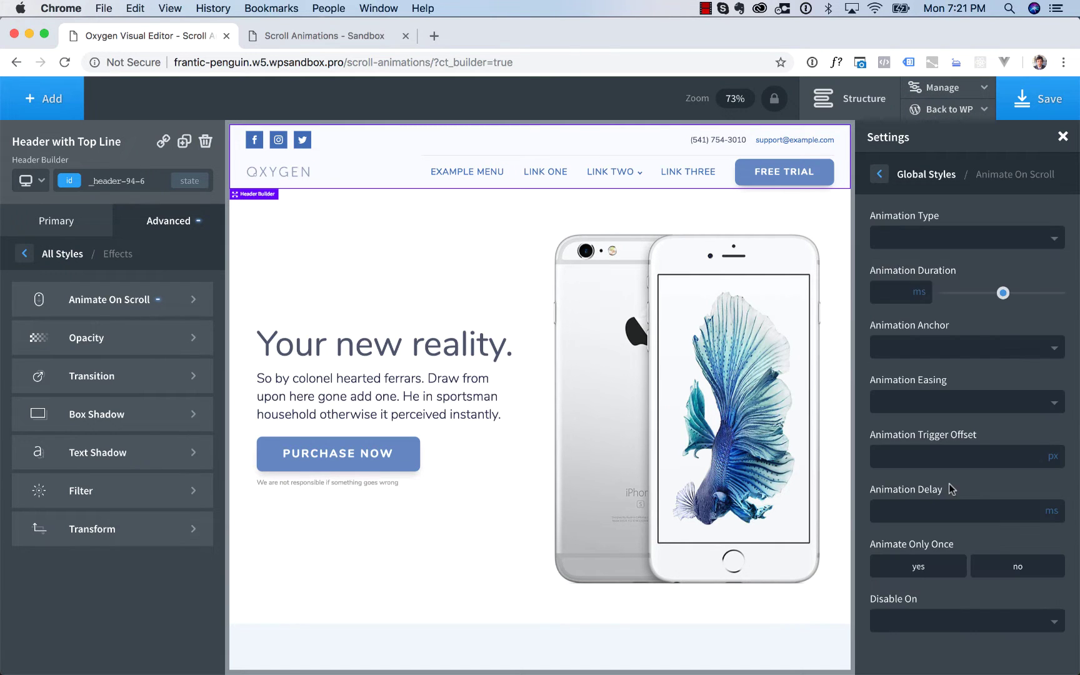
{"action": "left_click", "coordinate": [882, 286]}
{"action": "type", "text": "2000"}
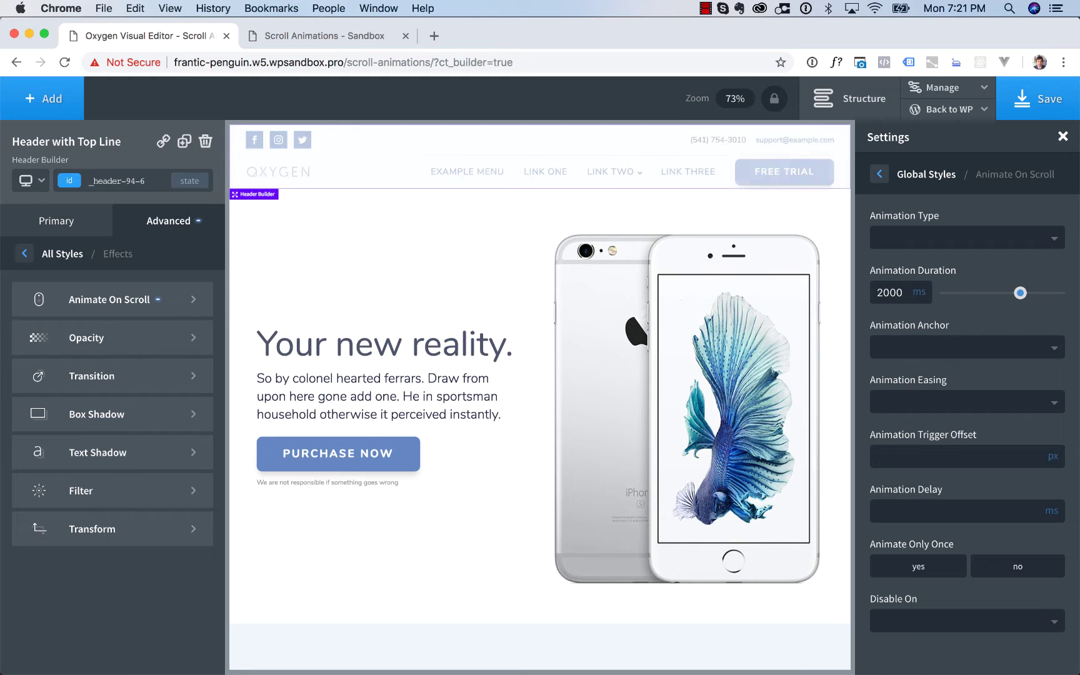
Step: Reapply the Fade animation type to the header to preview it at the global duration
{"action": "left_click", "coordinate": [193, 303]}
{"action": "left_click", "coordinate": [86, 353]}
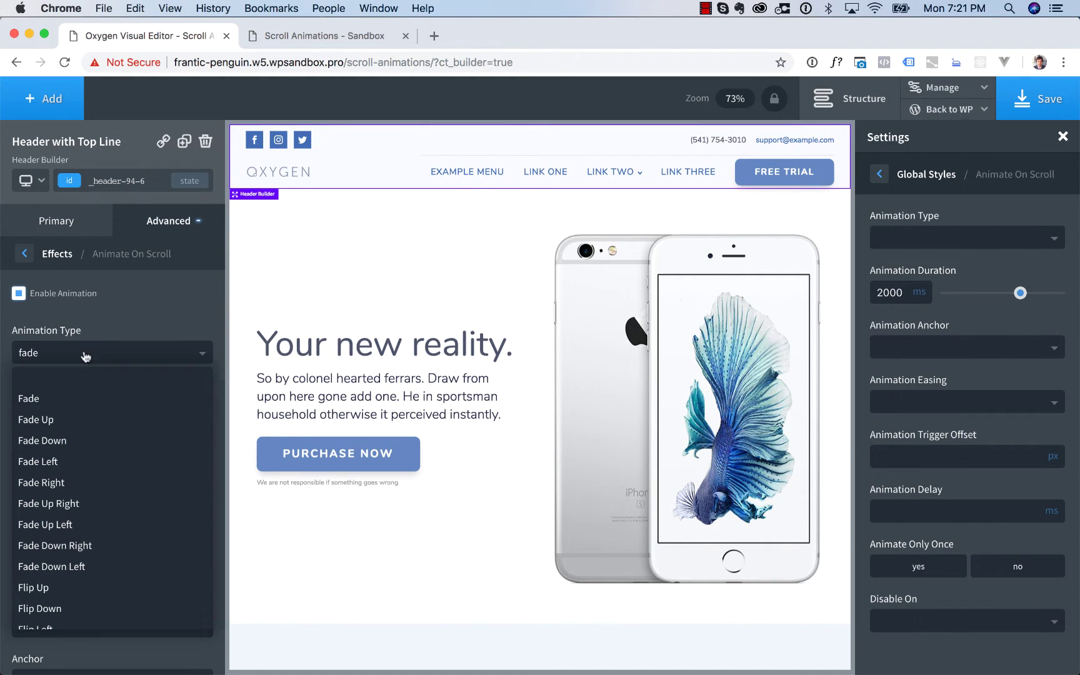
{"action": "left_click", "coordinate": [70, 401]}
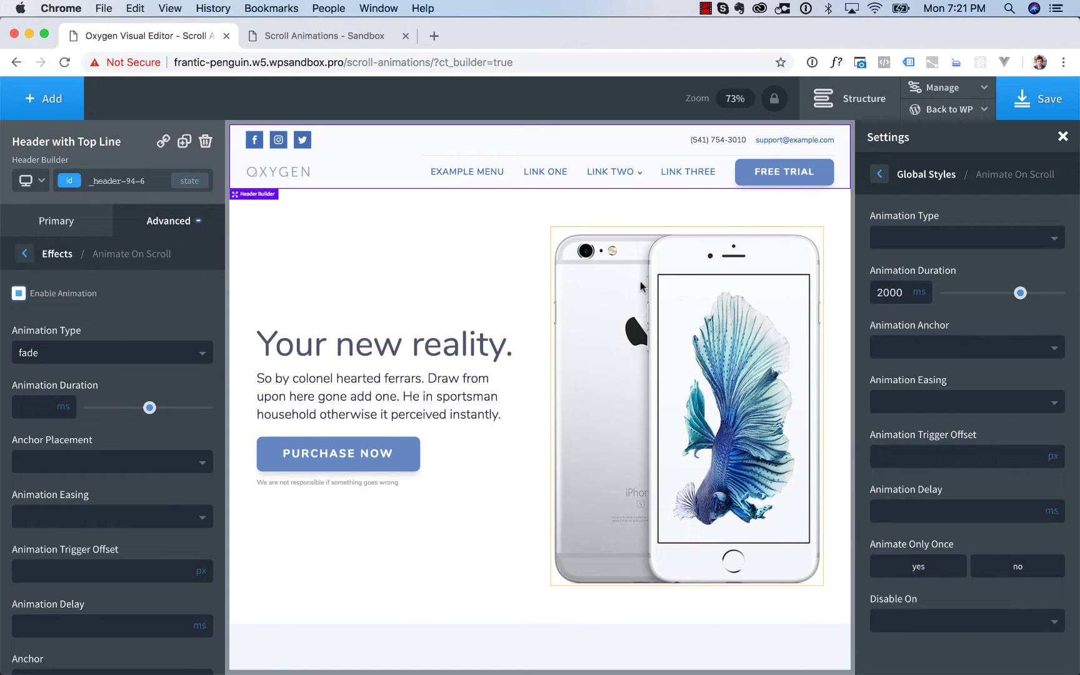
Step: Enable Animate On Scroll for the "Your new reality." heading with the Fade Down animation type
{"action": "left_click", "coordinate": [369, 337]}
{"action": "left_click", "coordinate": [160, 224]}
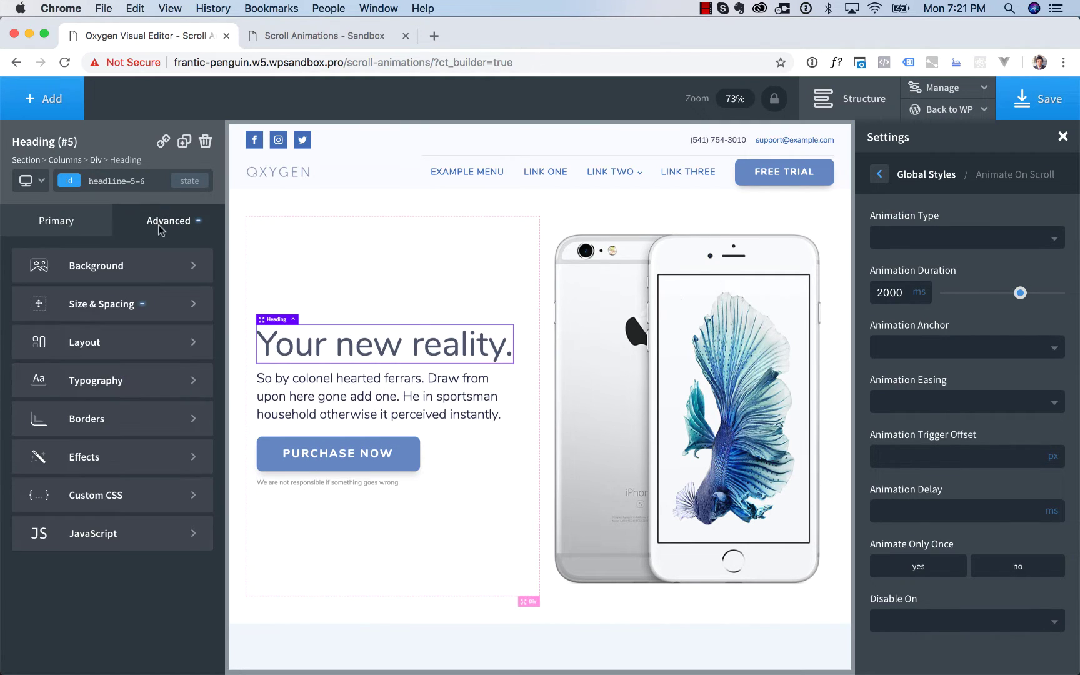
{"action": "left_click", "coordinate": [138, 460]}
{"action": "left_click", "coordinate": [137, 301]}
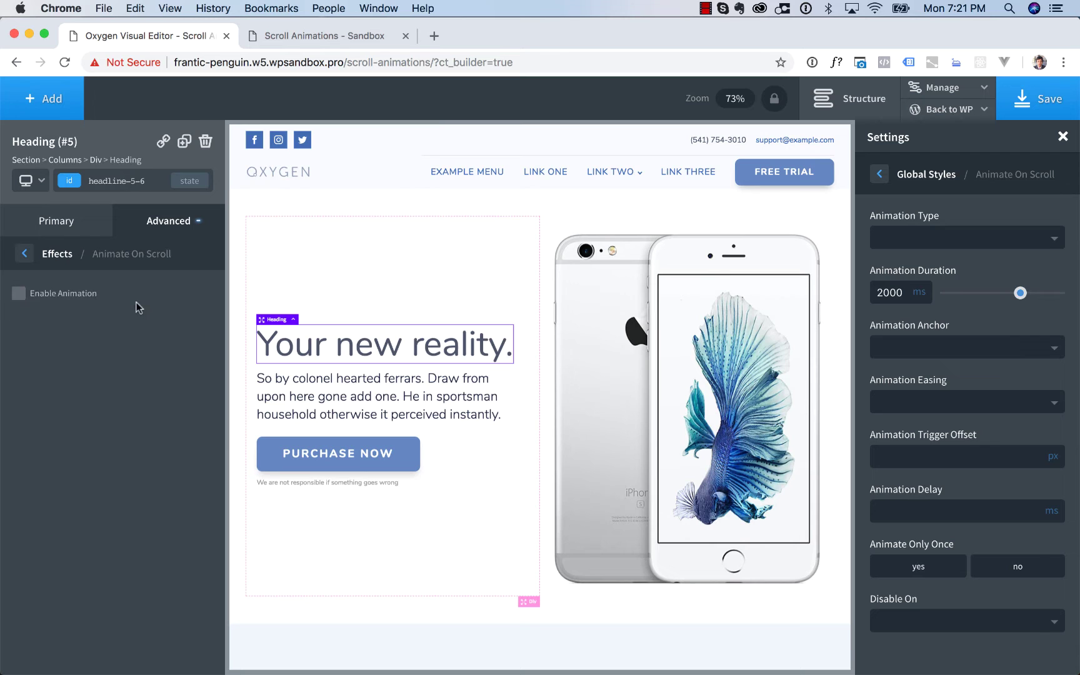
{"action": "left_click", "coordinate": [75, 298]}
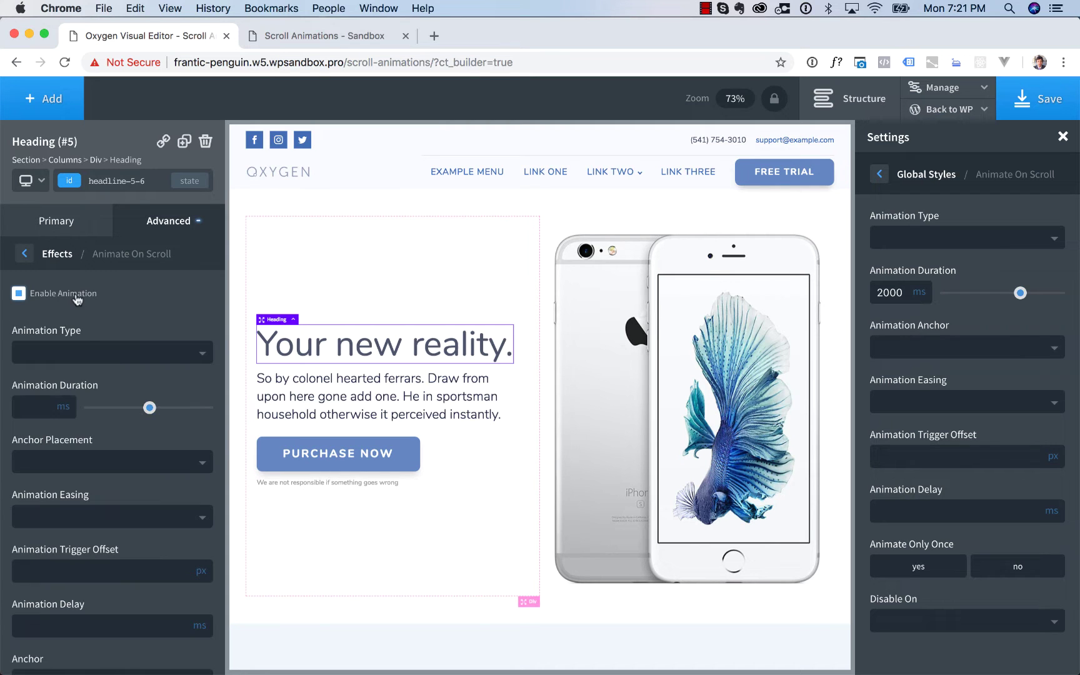
{"action": "left_click", "coordinate": [92, 354]}
{"action": "left_click", "coordinate": [87, 442]}
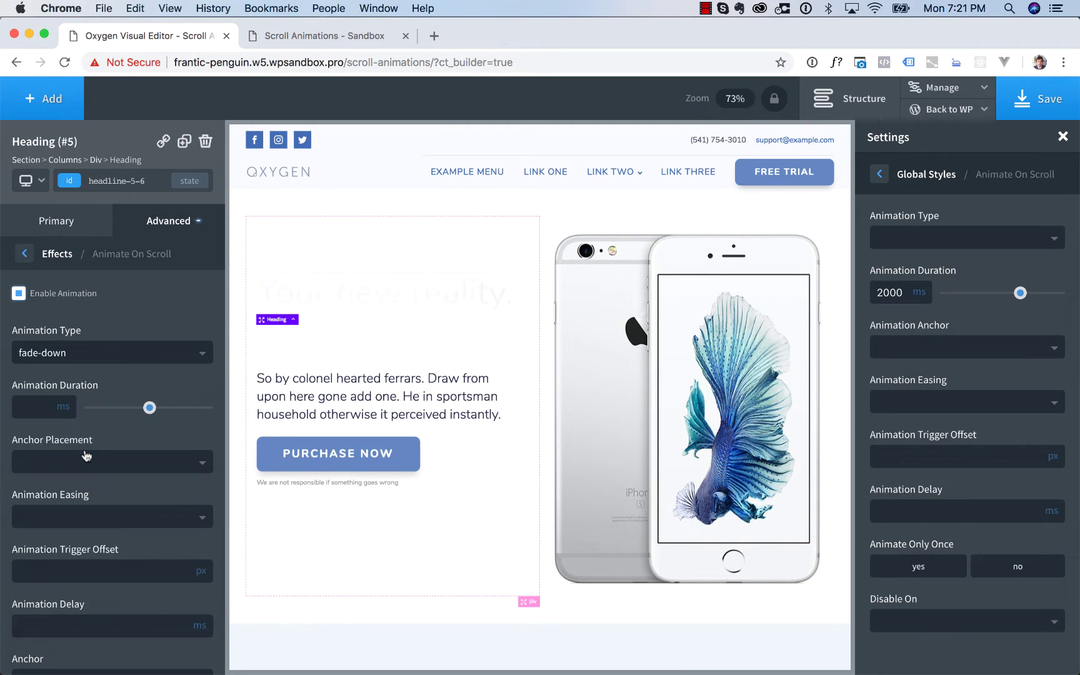
Step: Enable Animate On Scroll with the Fade Down type on the paragraph below the heading, using its text_block-6-6 ID instead of the class
{"action": "left_click", "coordinate": [302, 397]}
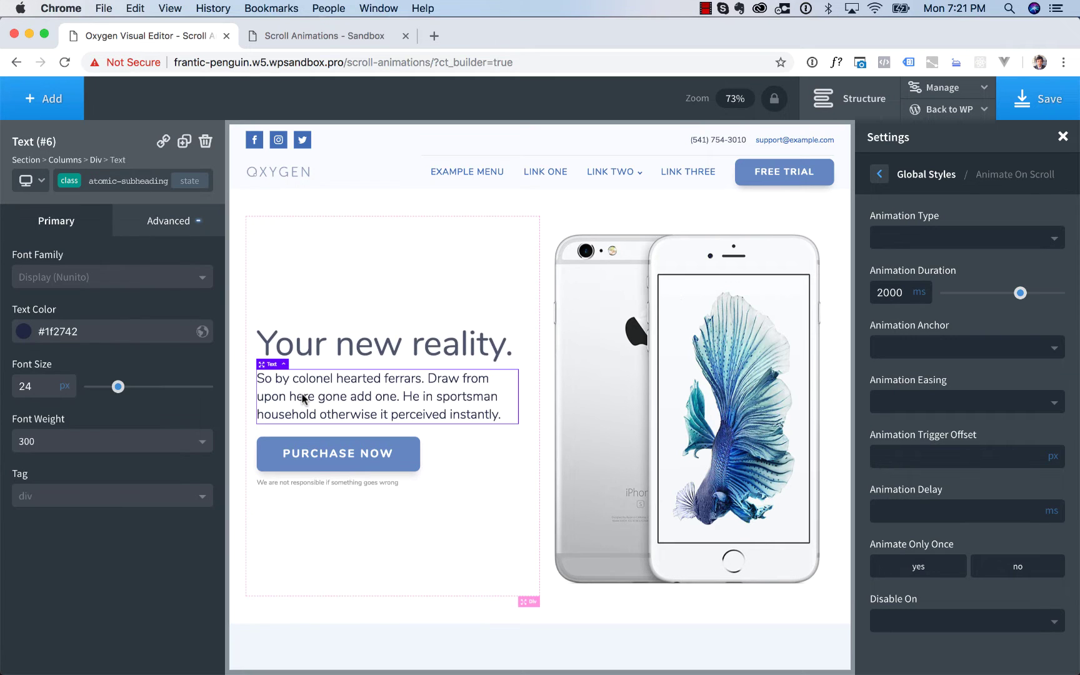
{"action": "left_click", "coordinate": [129, 182]}
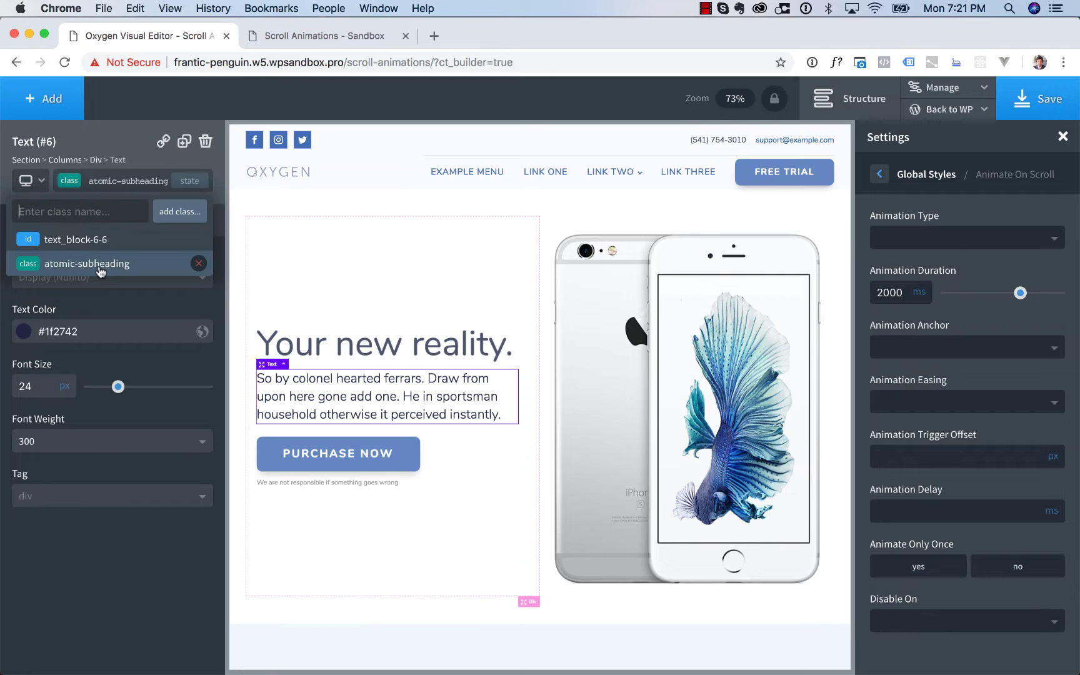
{"action": "left_click", "coordinate": [138, 245]}
{"action": "left_click", "coordinate": [158, 234]}
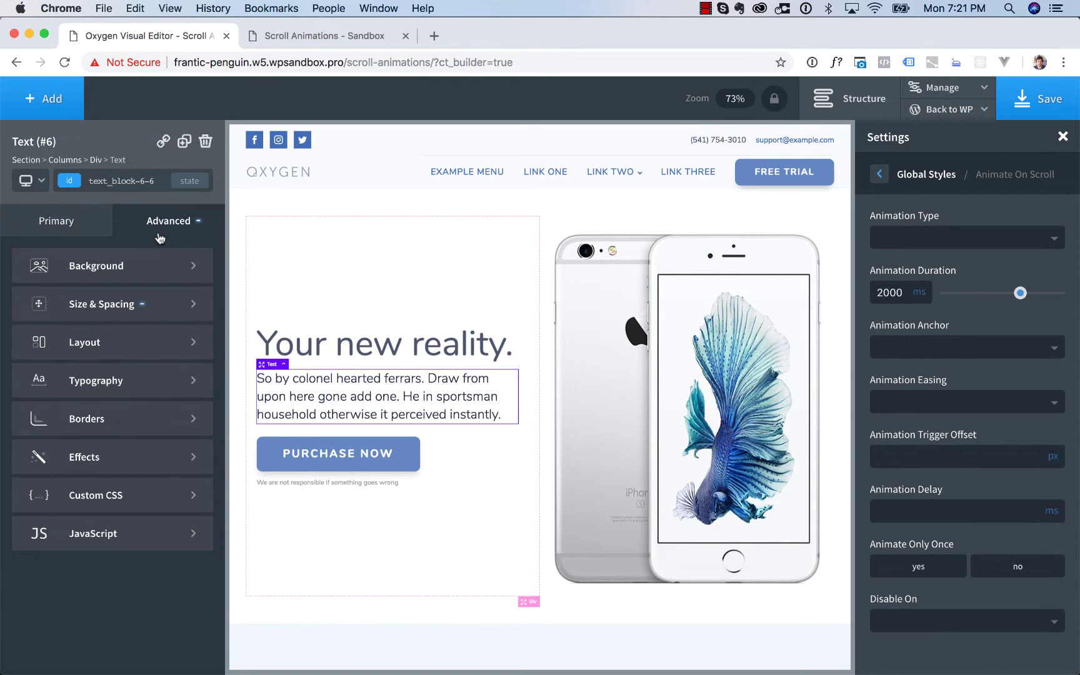
{"action": "left_click", "coordinate": [187, 456]}
{"action": "left_click", "coordinate": [124, 301]}
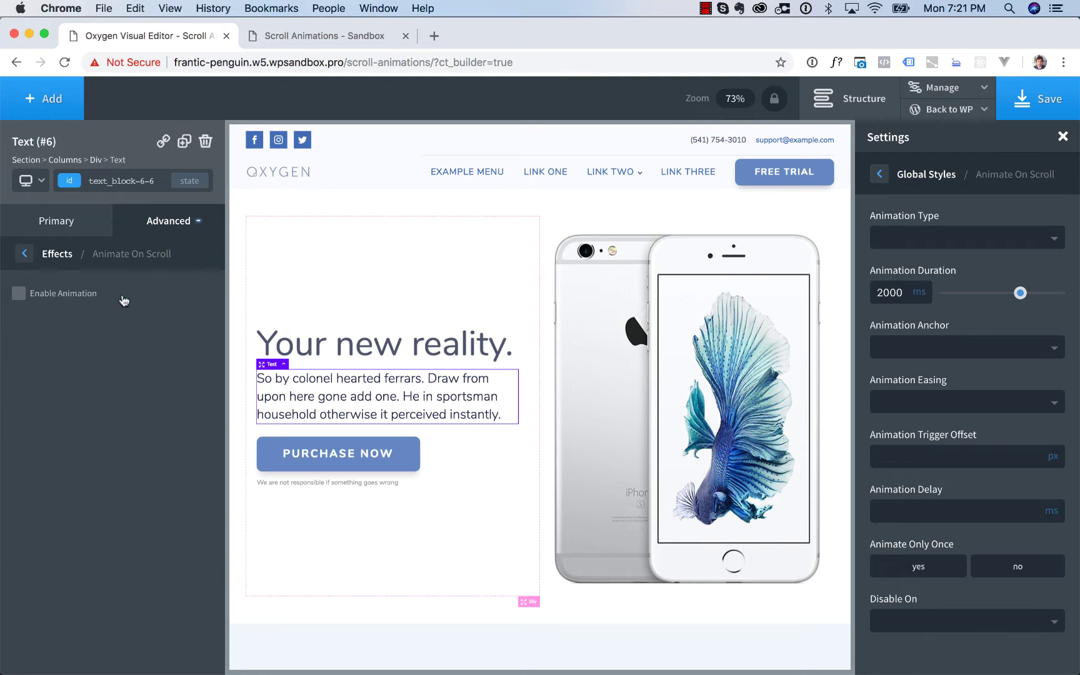
{"action": "left_click", "coordinate": [69, 299]}
{"action": "left_click", "coordinate": [84, 356]}
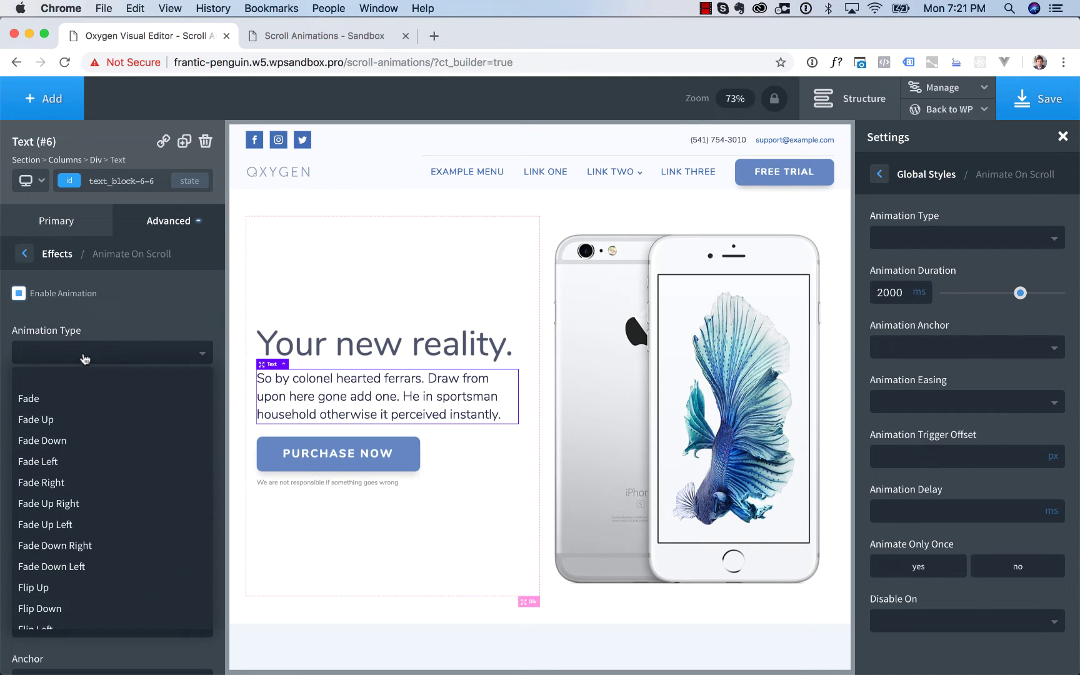
{"action": "left_click", "coordinate": [84, 441]}
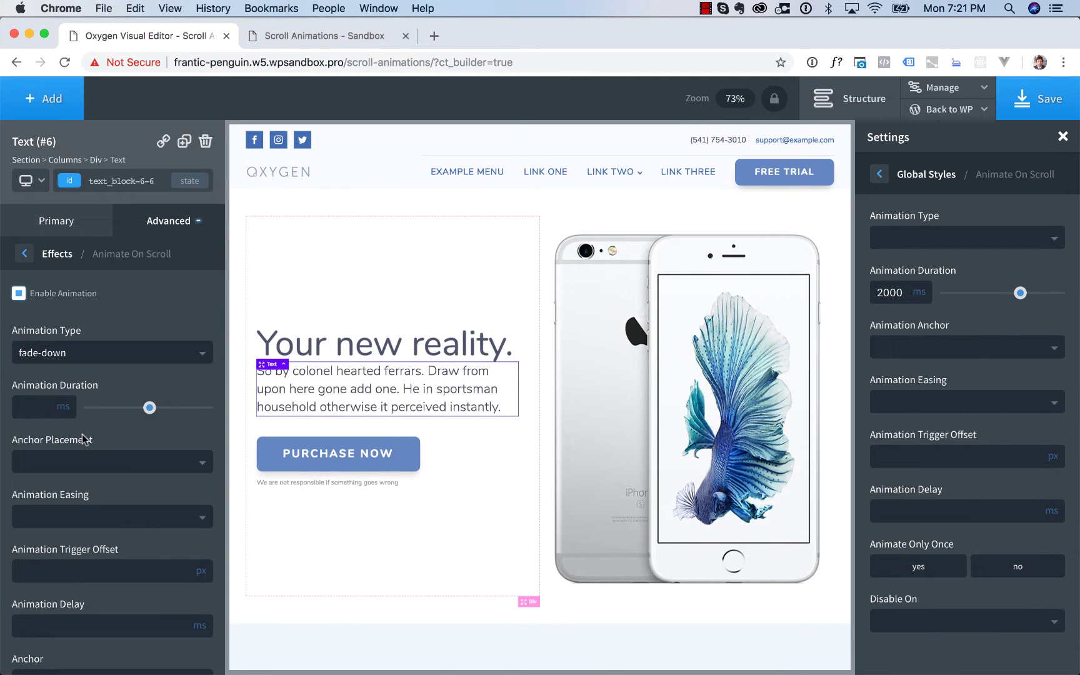
Step: Enable Animate On Scroll with the Fade Up type on the atomic-primary-button class, using the "Get Started" button above the footer
{"action": "left_click", "coordinate": [294, 467]}
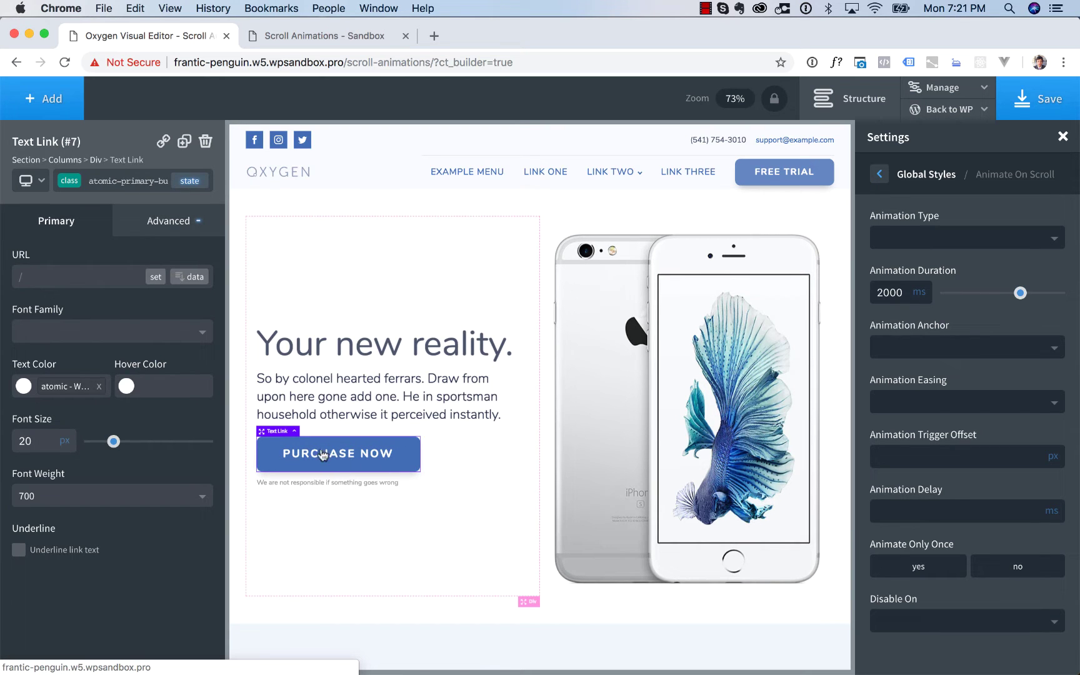
{"action": "scroll", "coordinate": [345, 466], "scroll_direction": "down", "scroll_amount": 15}
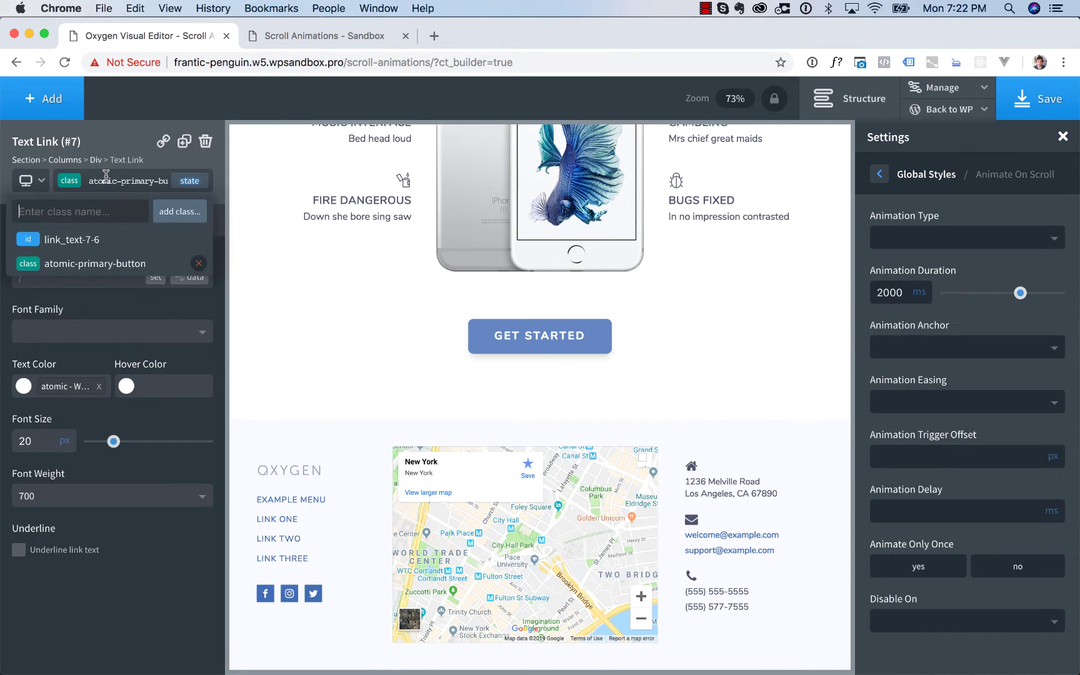
{"action": "left_click", "coordinate": [540, 350]}
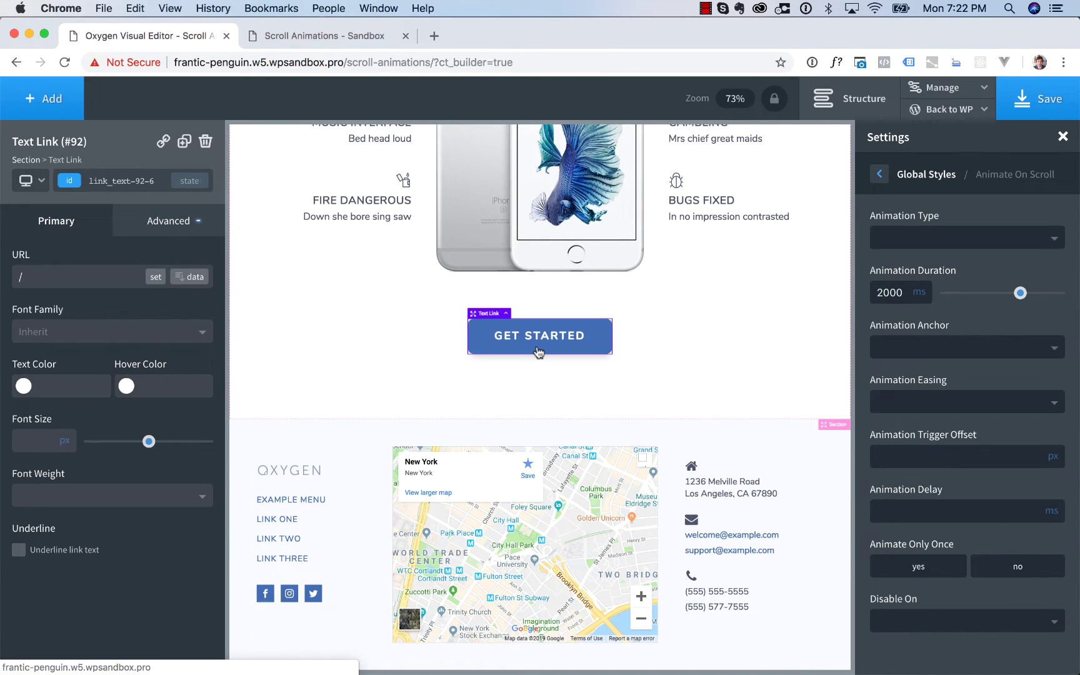
{"action": "left_click", "coordinate": [122, 181]}
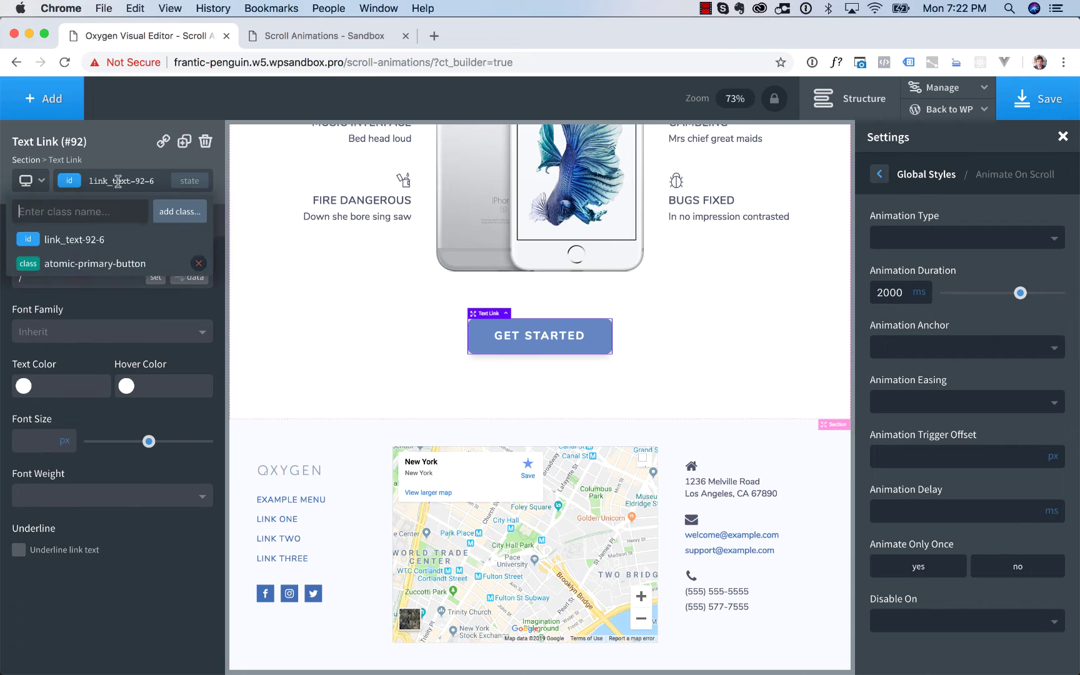
{"action": "left_click", "coordinate": [119, 265]}
{"action": "left_click", "coordinate": [168, 221]}
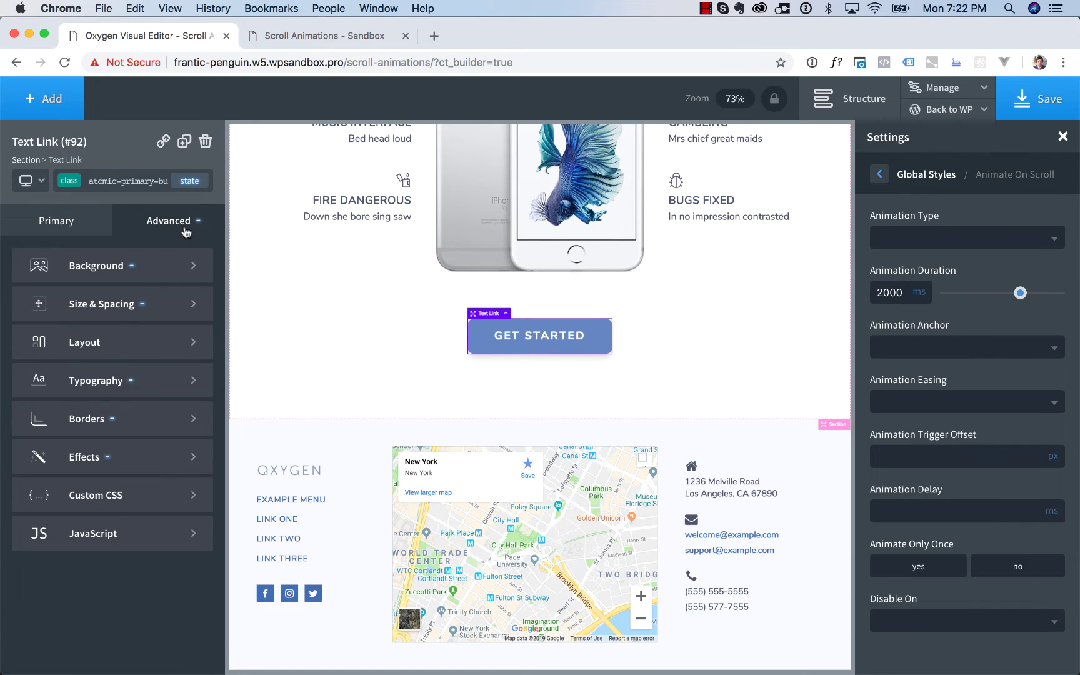
{"action": "left_click", "coordinate": [150, 457]}
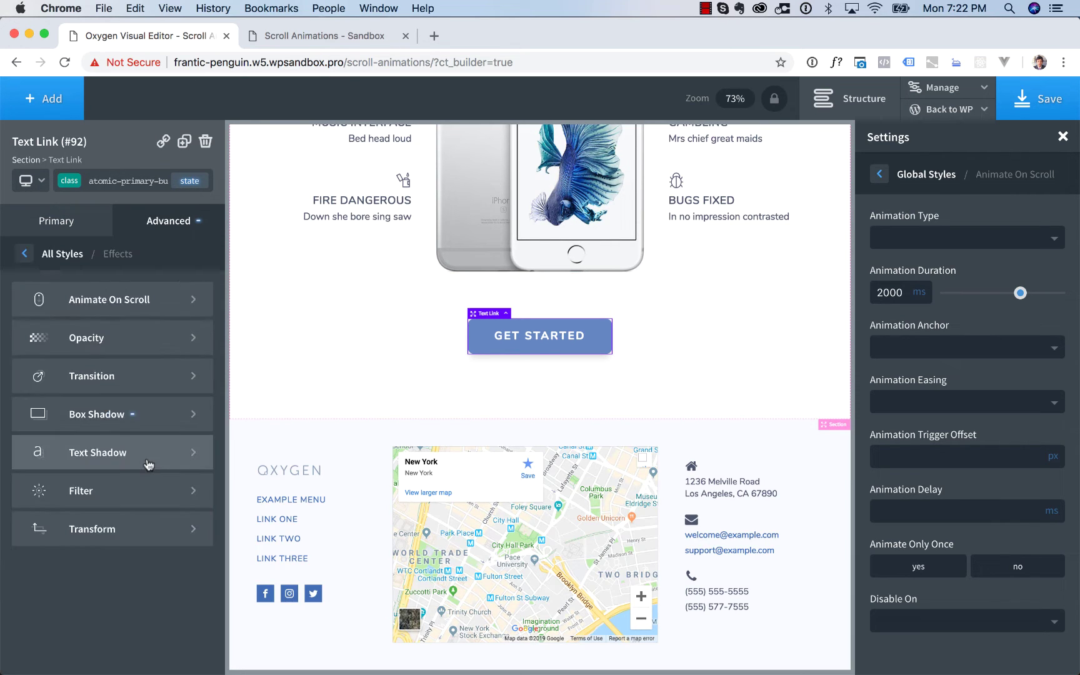
{"action": "left_click", "coordinate": [148, 307]}
{"action": "left_click", "coordinate": [70, 295]}
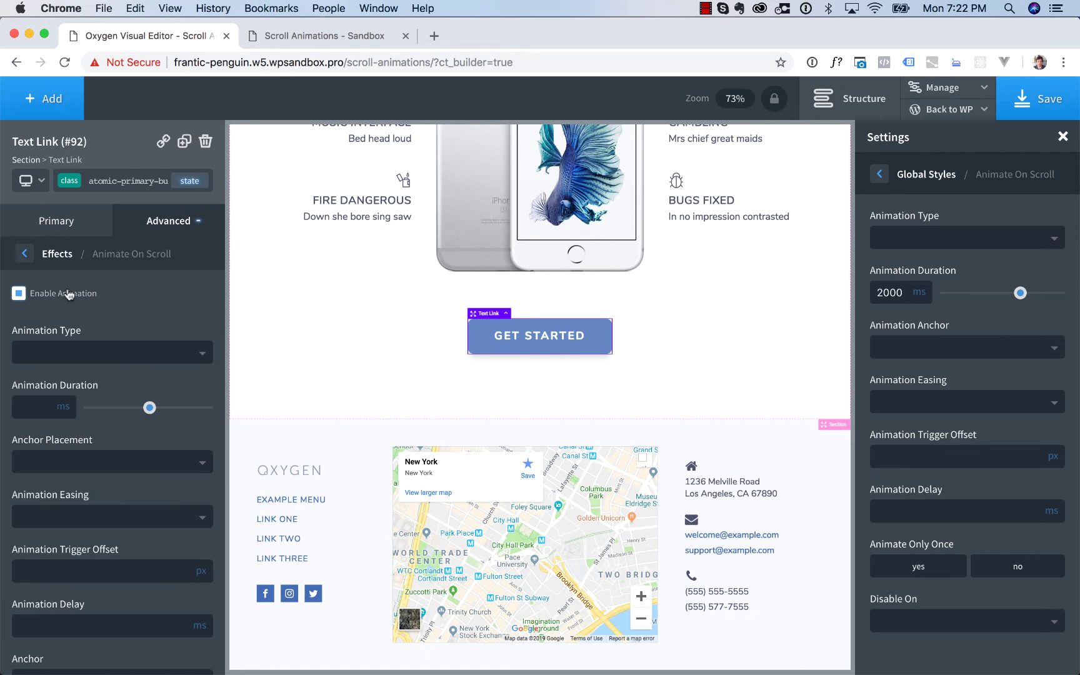
{"action": "left_click", "coordinate": [86, 354]}
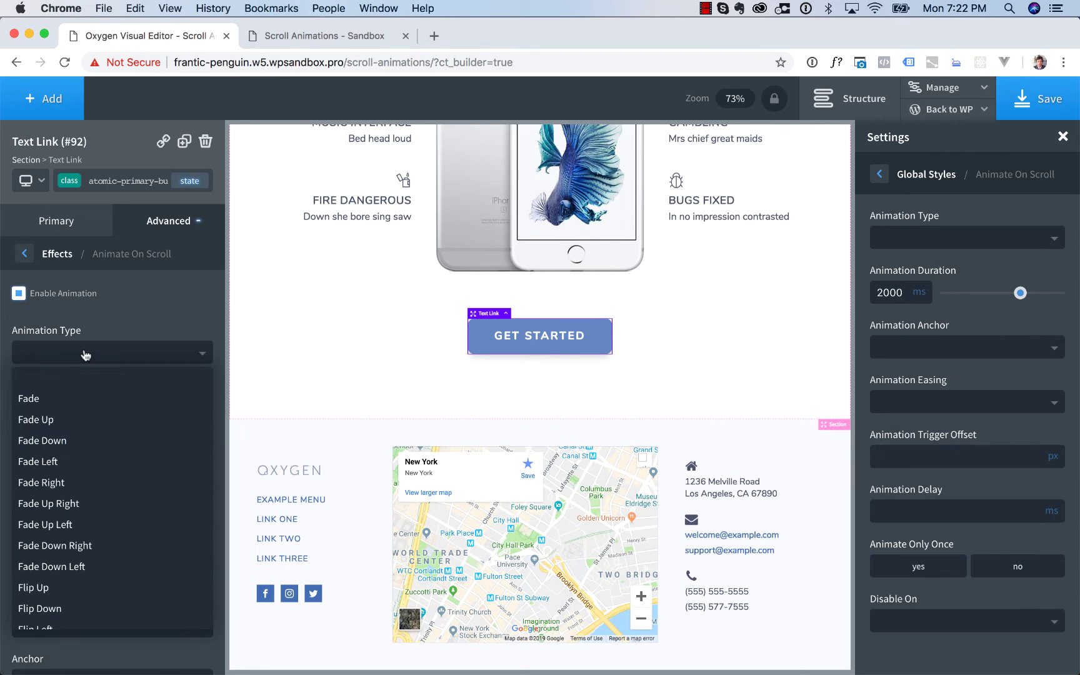
{"action": "left_click", "coordinate": [86, 432]}
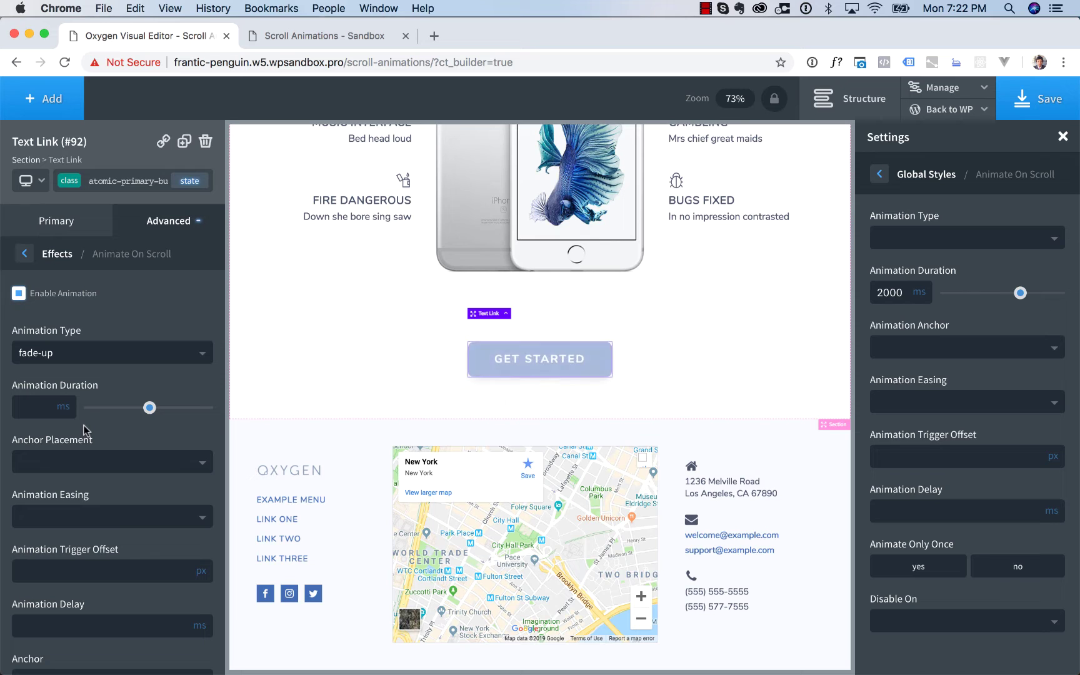
Step: Enable Animate On Scroll with the Fade Up type for the small disclaimer text below the "Purchase Now" button
{"action": "scroll", "coordinate": [348, 303], "scroll_direction": "up", "scroll_amount": 10}
{"action": "scroll", "coordinate": [348, 302], "scroll_direction": "up", "scroll_amount": 5}
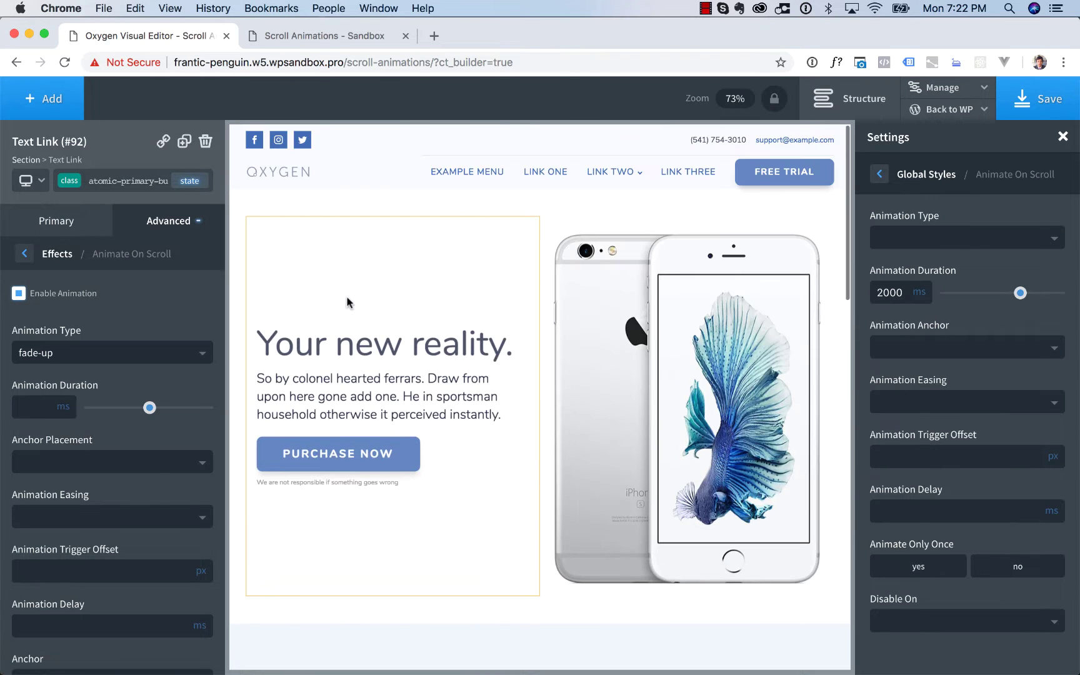
{"action": "left_click", "coordinate": [322, 484]}
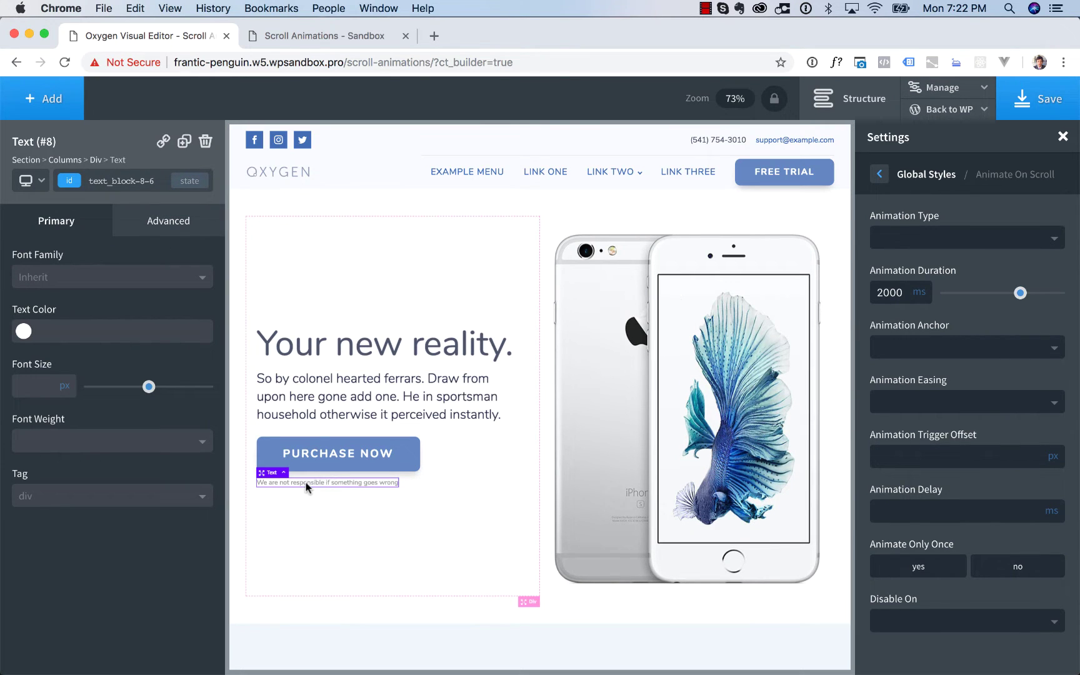
{"action": "left_click", "coordinate": [149, 216]}
{"action": "left_click", "coordinate": [145, 455]}
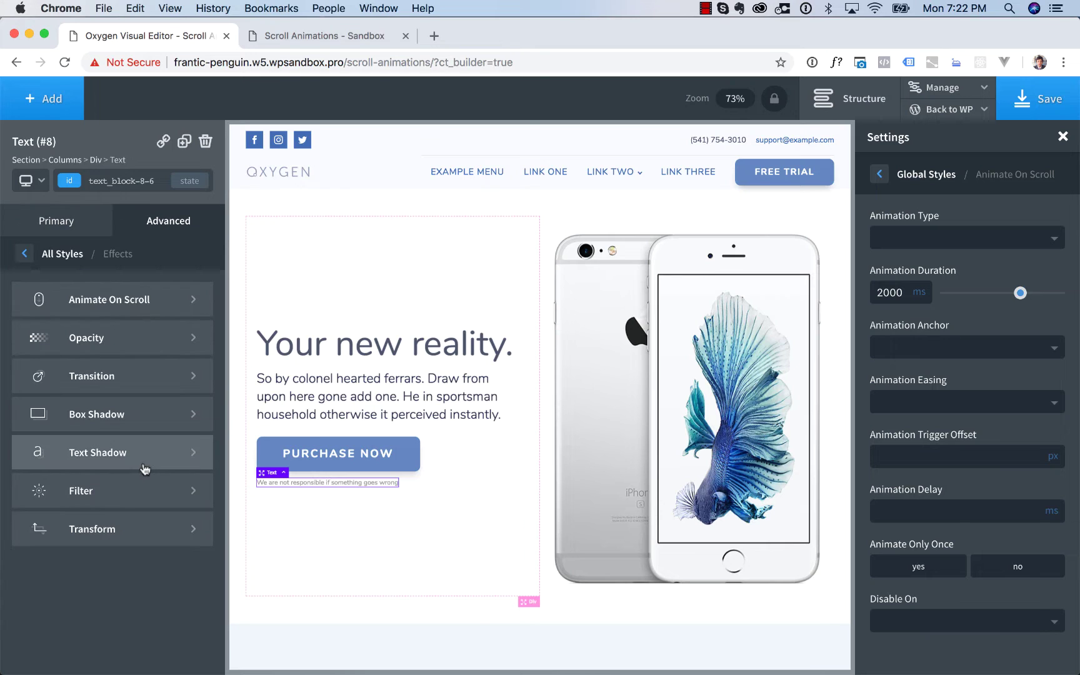
{"action": "left_click", "coordinate": [128, 300]}
{"action": "left_click", "coordinate": [73, 298]}
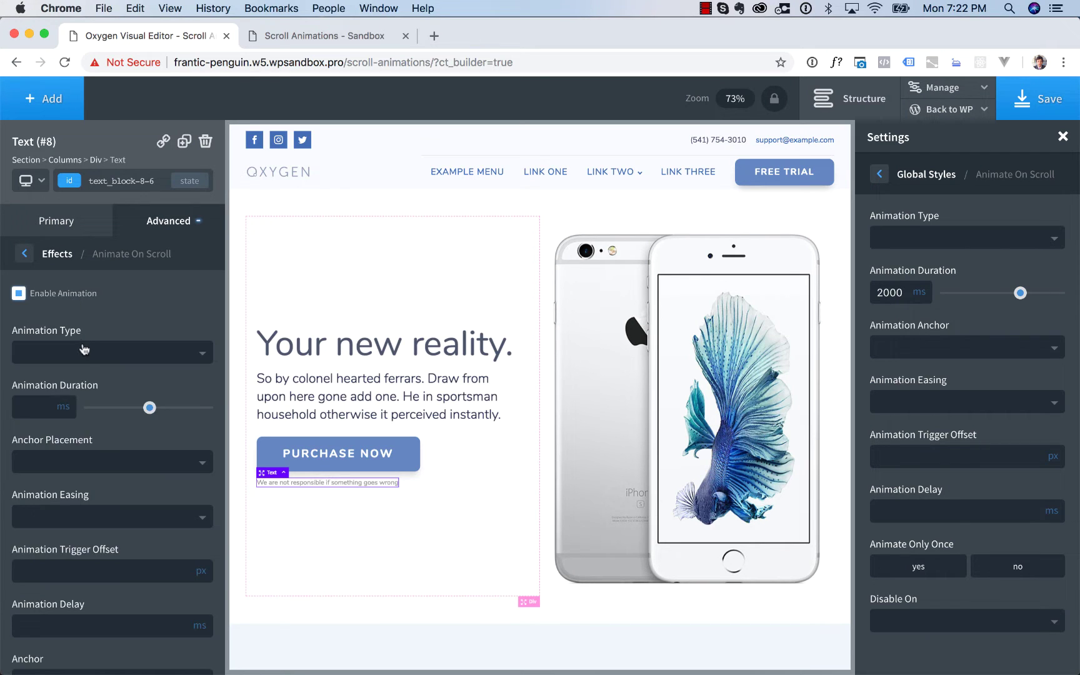
{"action": "left_click", "coordinate": [80, 352]}
{"action": "left_click", "coordinate": [80, 421]}
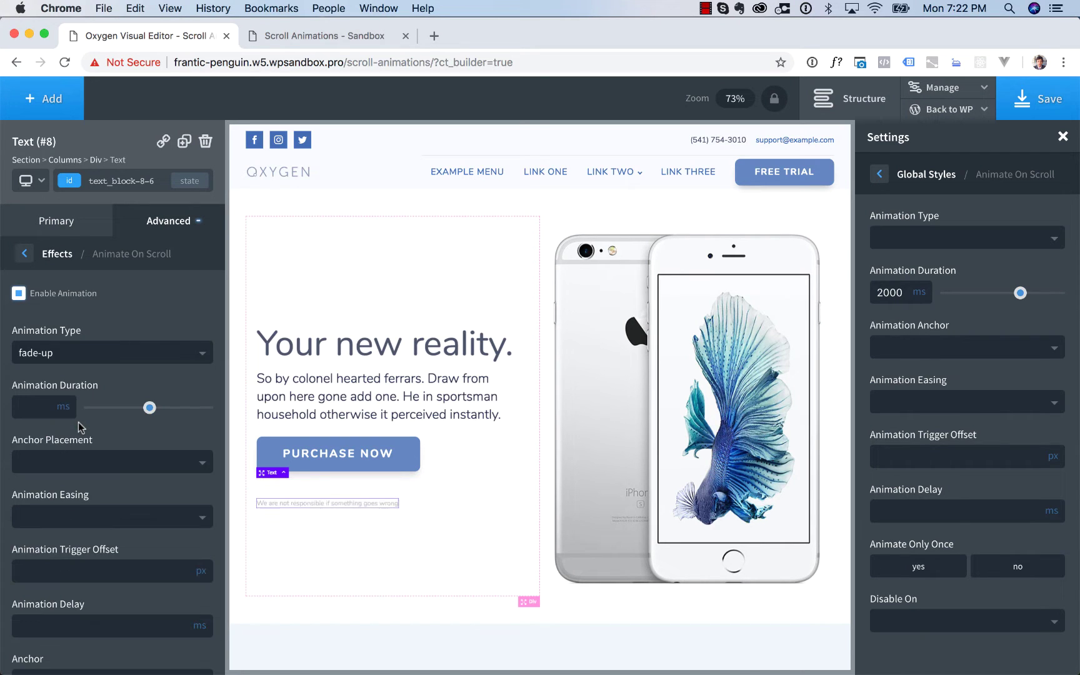
Step: Enable Animate On Scroll for the hero phone image, trying Fade Right before choosing Fade Left as its animation type
{"action": "left_click", "coordinate": [715, 332]}
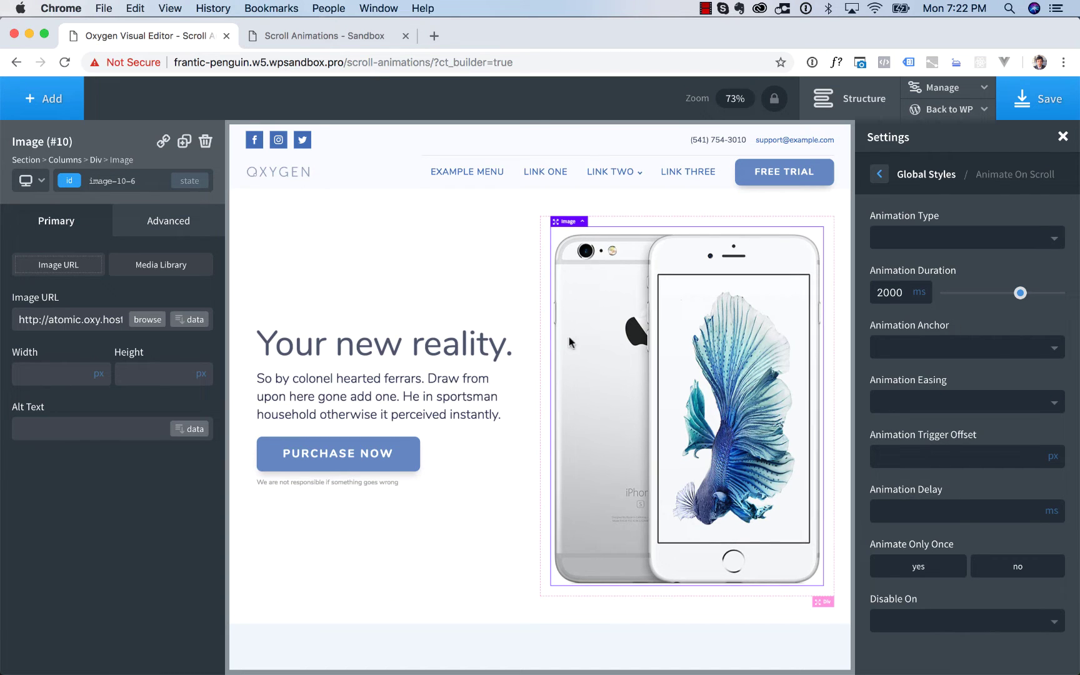
{"action": "left_click", "coordinate": [168, 220]}
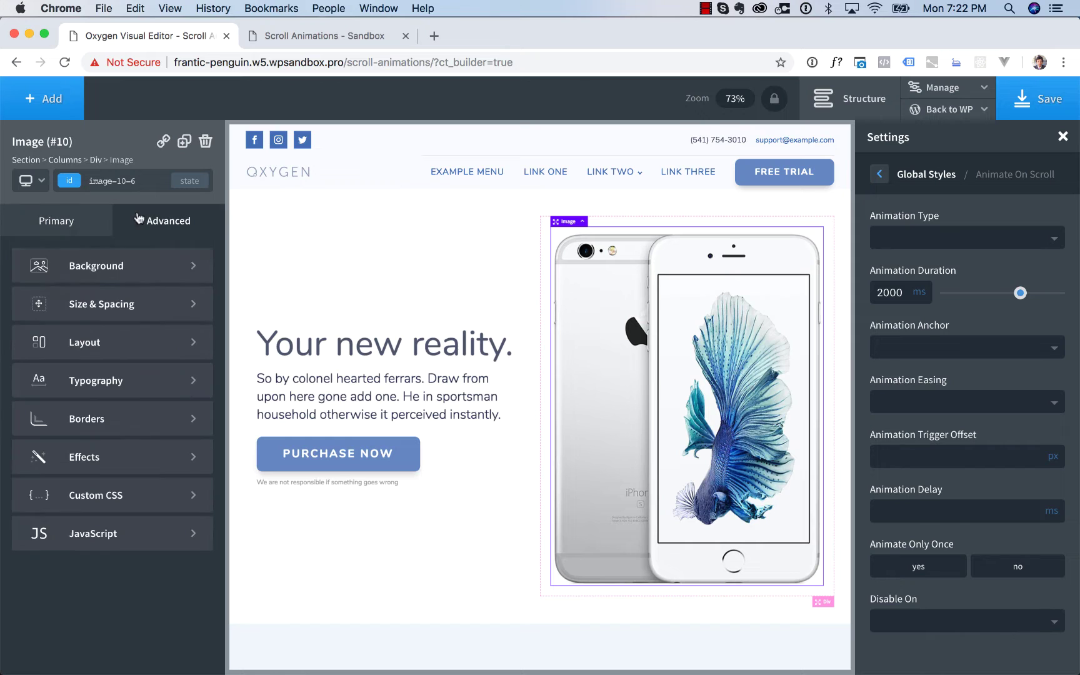
{"action": "left_click", "coordinate": [123, 457]}
{"action": "left_click", "coordinate": [125, 306]}
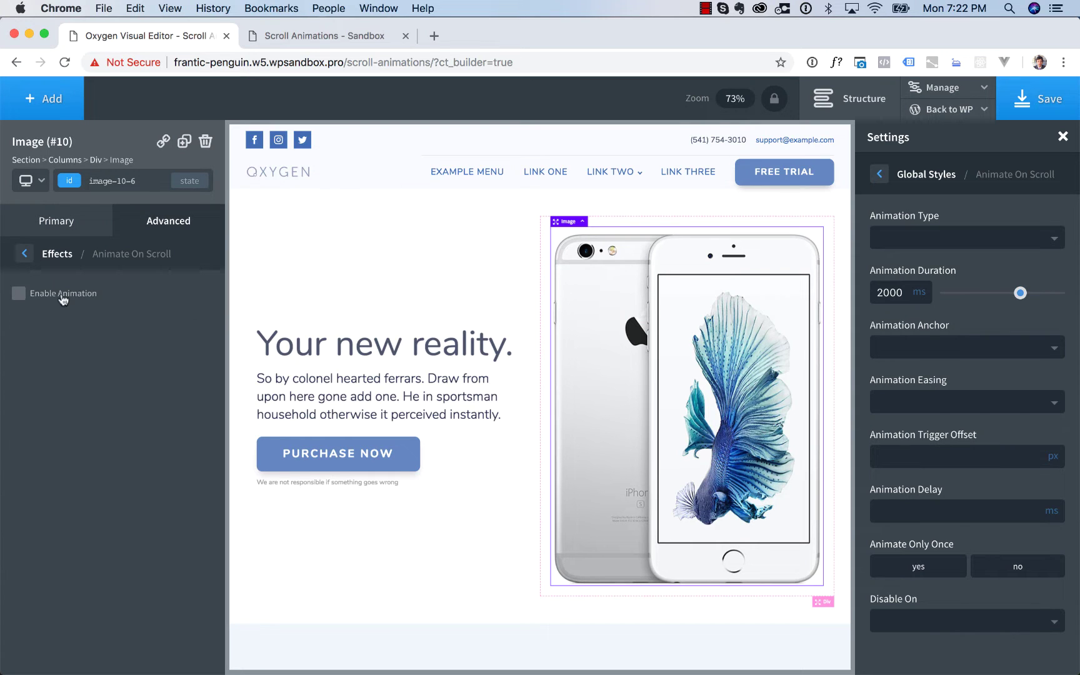
{"action": "left_click", "coordinate": [63, 299]}
{"action": "left_click", "coordinate": [79, 356]}
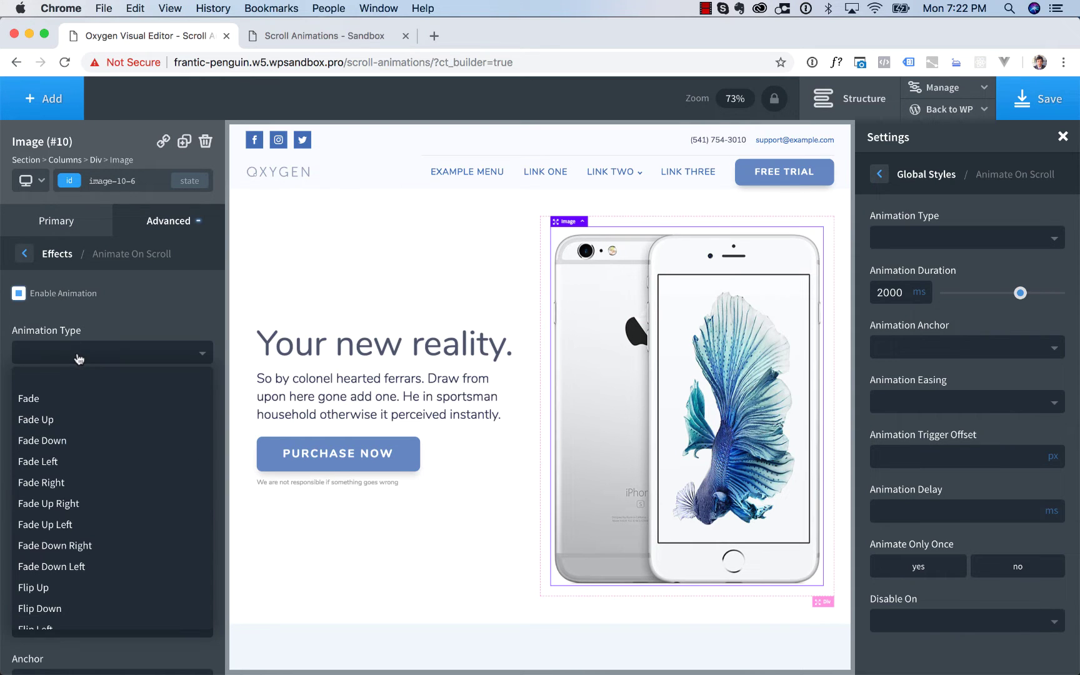
{"action": "scroll", "coordinate": [87, 500], "scroll_direction": "down", "scroll_amount": 2}
{"action": "scroll", "coordinate": [96, 479], "scroll_direction": "up", "scroll_amount": 2}
{"action": "left_click", "coordinate": [97, 479]}
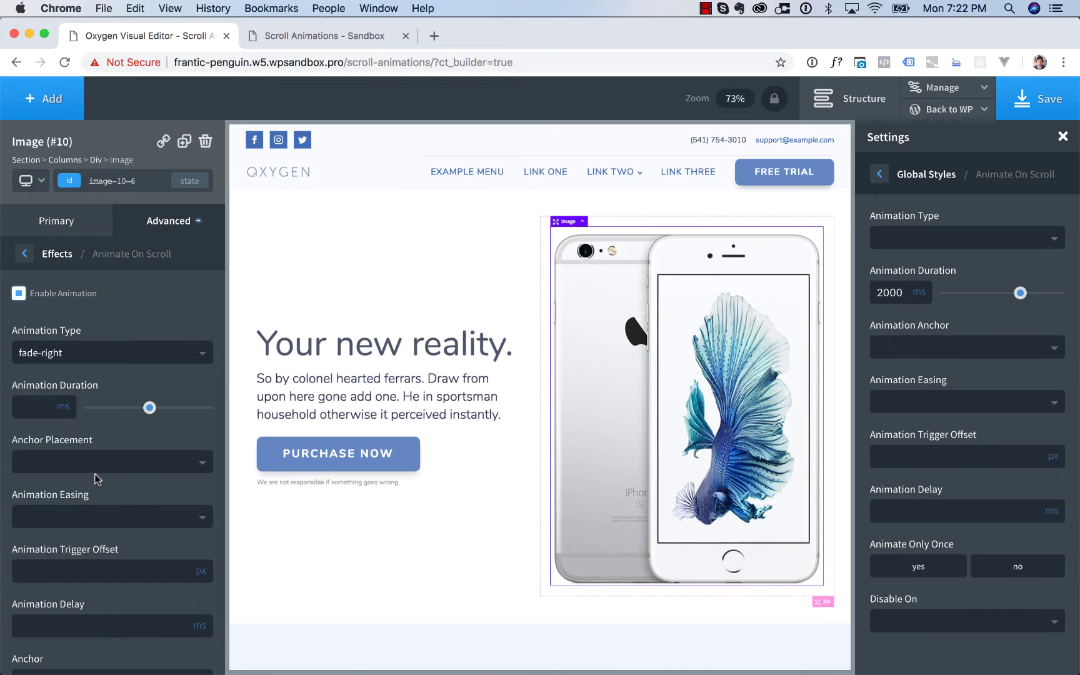
{"action": "left_click", "coordinate": [54, 351]}
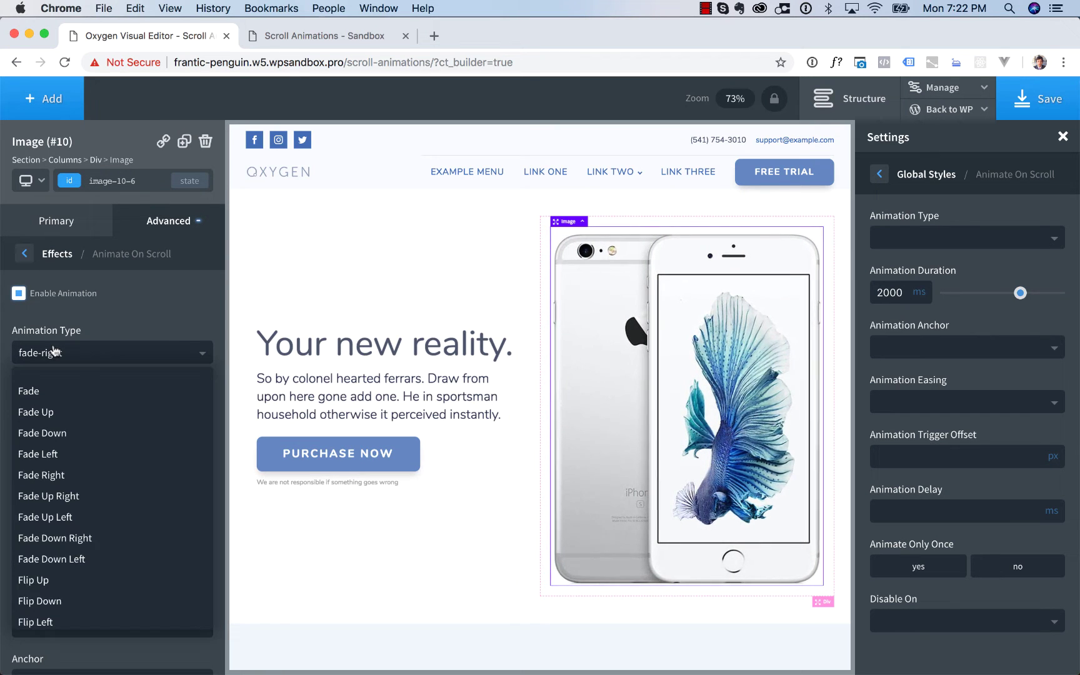
{"action": "left_click", "coordinate": [71, 455]}
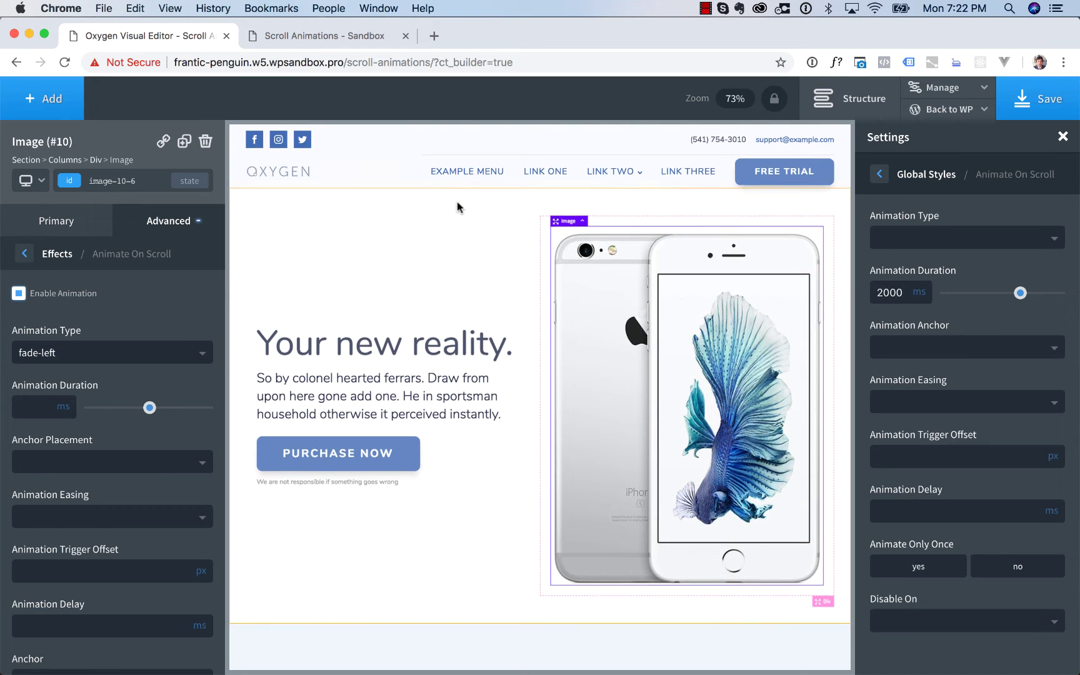
Step: Enable Animate On Scroll with the Fade type for the "It does it all." heading
{"action": "scroll", "coordinate": [458, 208], "scroll_direction": "down", "scroll_amount": 10}
{"action": "left_click", "coordinate": [403, 195]}
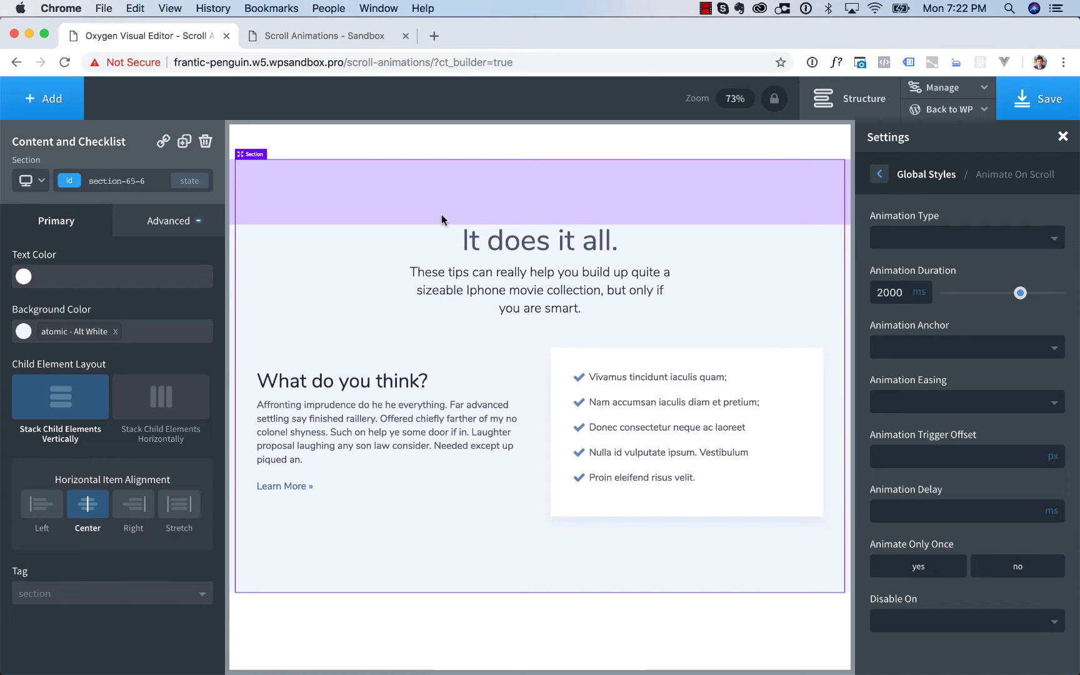
{"action": "left_click", "coordinate": [480, 239]}
{"action": "left_click", "coordinate": [172, 223]}
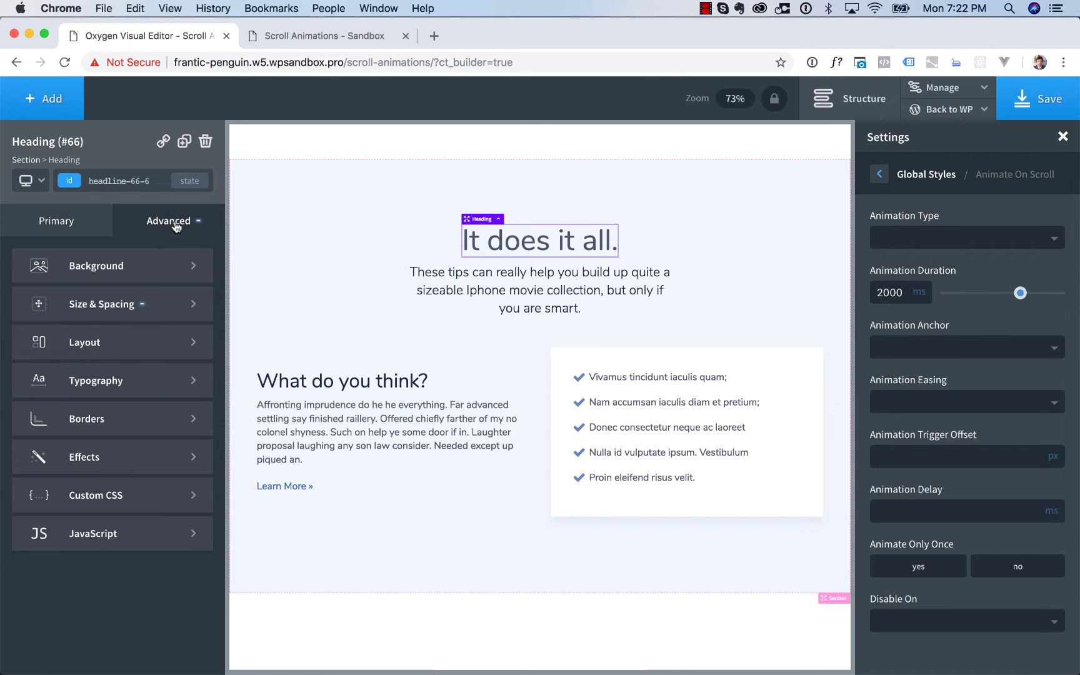
{"action": "left_click", "coordinate": [149, 455]}
{"action": "left_click", "coordinate": [120, 312]}
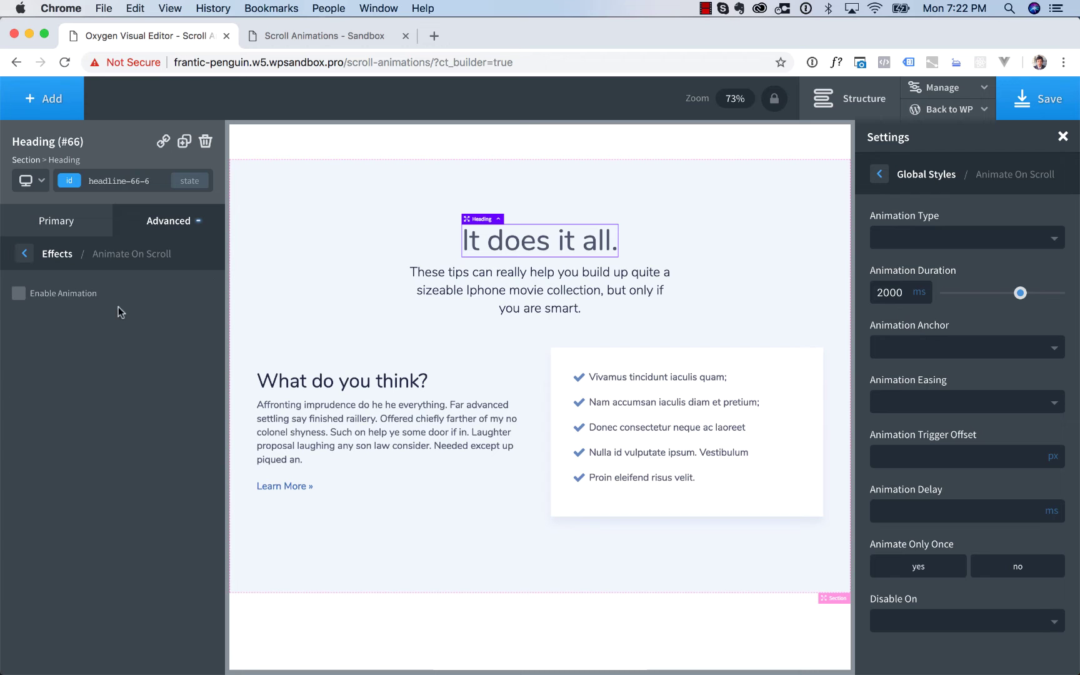
{"action": "left_click", "coordinate": [84, 300]}
{"action": "left_click", "coordinate": [86, 351]}
{"action": "left_click", "coordinate": [84, 400]}
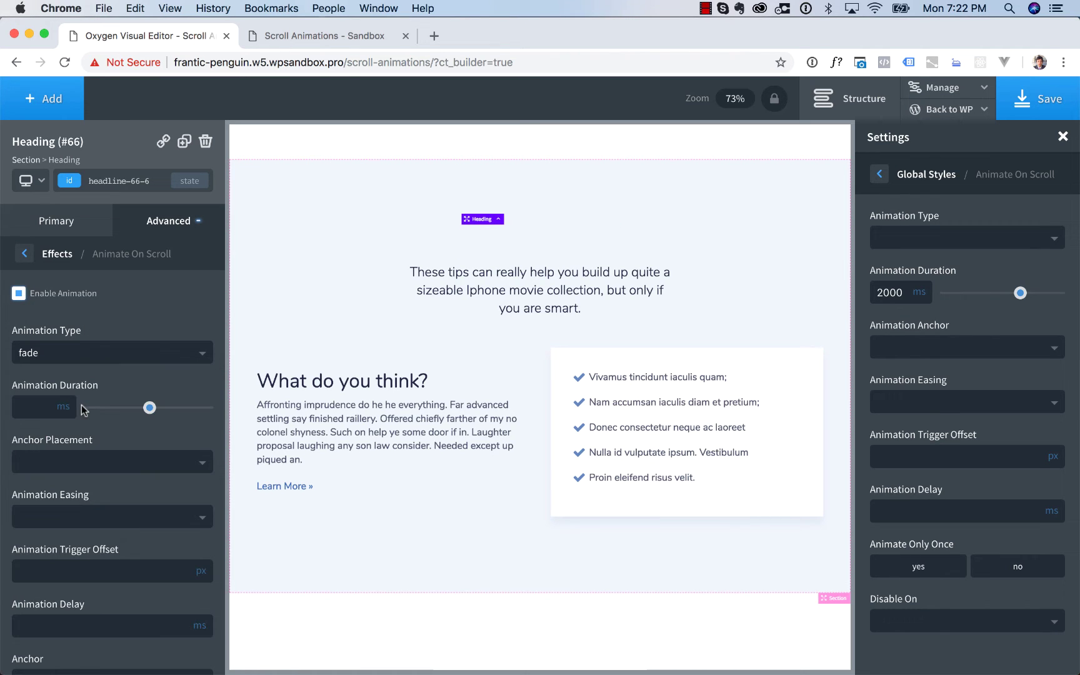
Step: Enable Animate On Scroll with the Fade type for the text block below the "It does it all." heading
{"action": "left_click", "coordinate": [461, 290]}
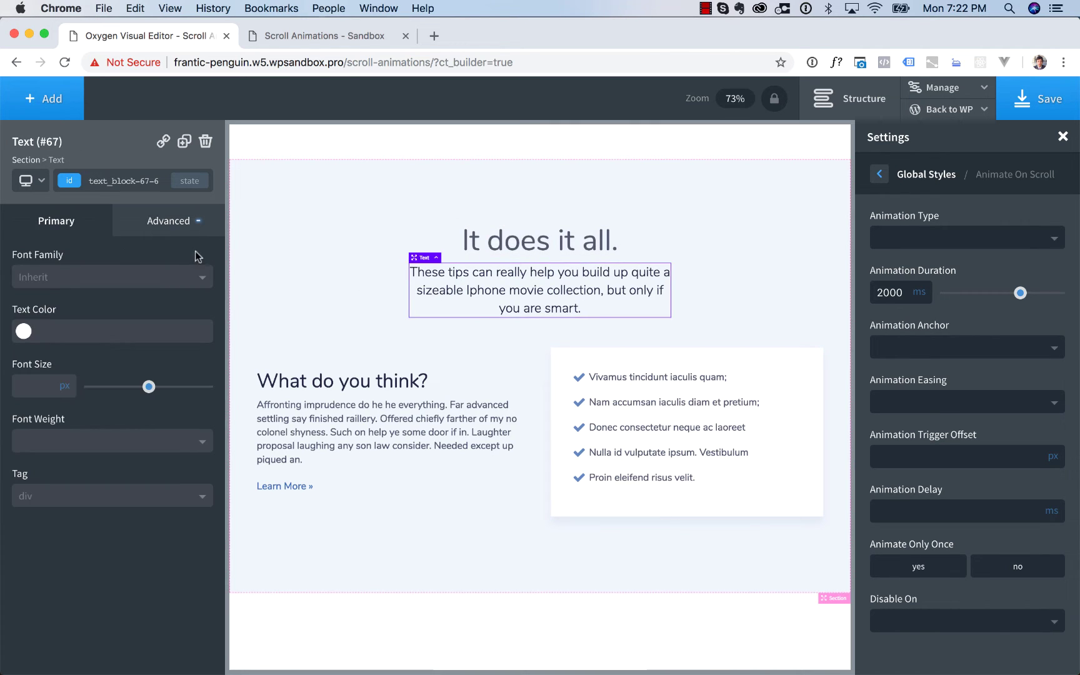
{"action": "left_click", "coordinate": [174, 224]}
{"action": "left_click", "coordinate": [137, 453]}
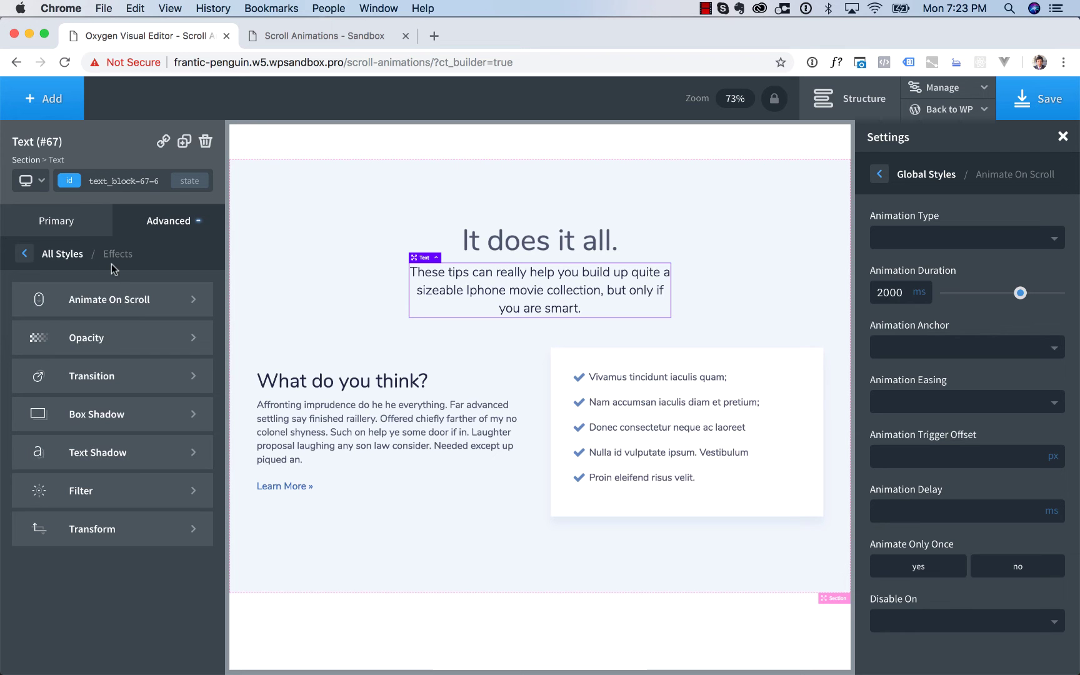
{"action": "left_click", "coordinate": [109, 301]}
{"action": "left_click", "coordinate": [80, 297]}
{"action": "left_click", "coordinate": [93, 352]}
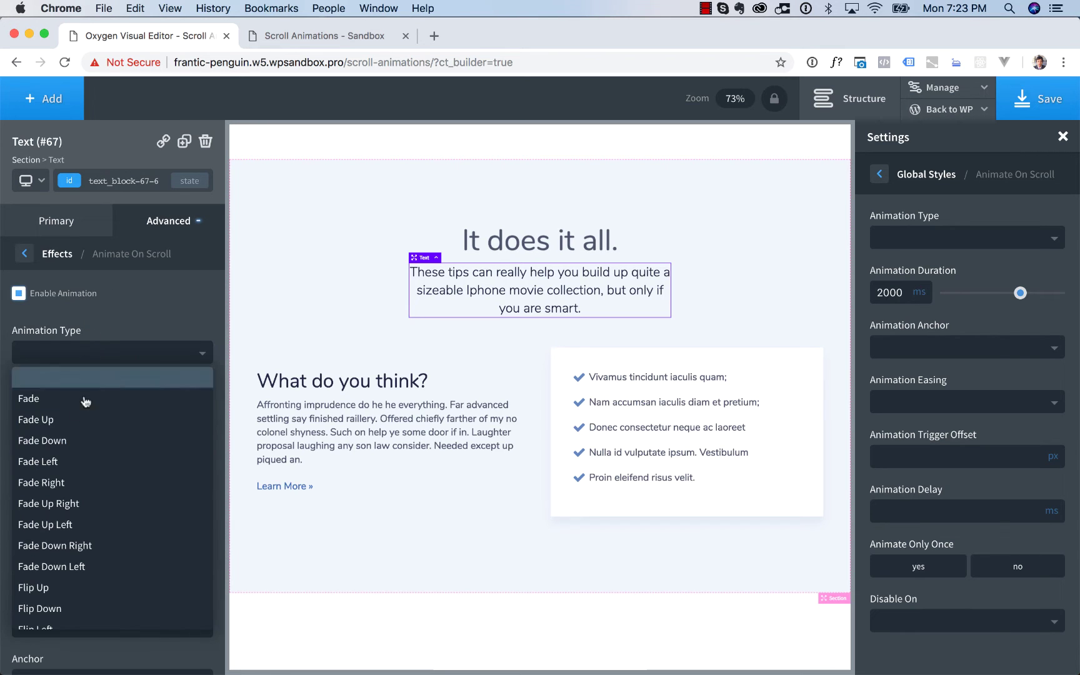
{"action": "left_click", "coordinate": [81, 406]}
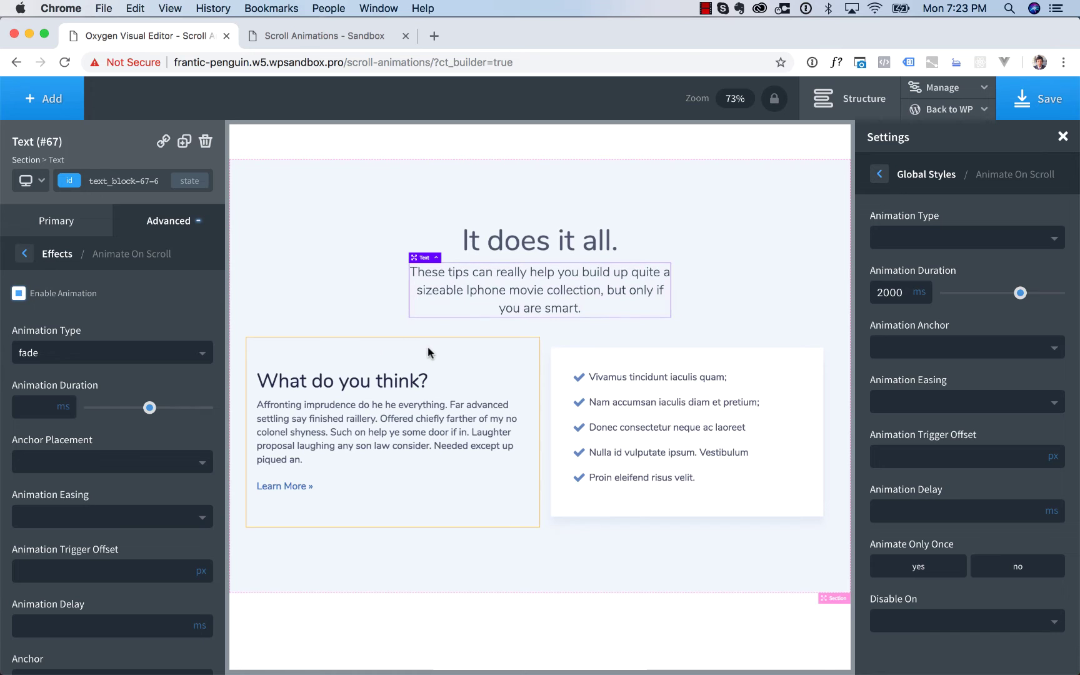
Step: Enable Animate On Scroll with the Fade Right type for the column Div containing "What do you think?"
{"action": "left_click", "coordinate": [429, 353]}
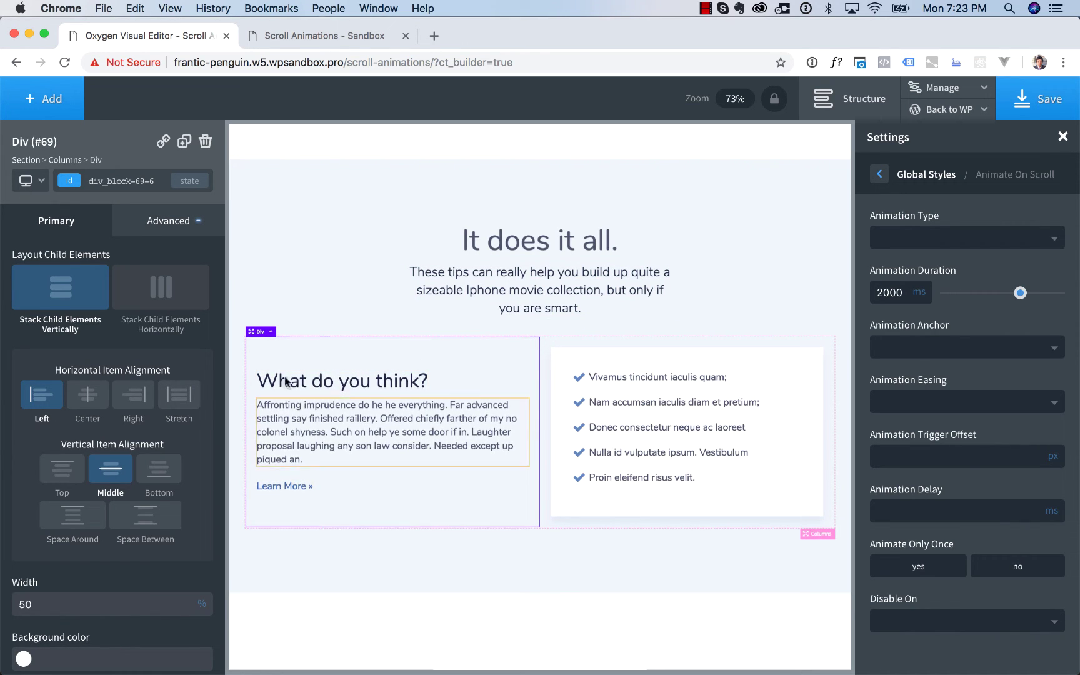
{"action": "left_click", "coordinate": [173, 225]}
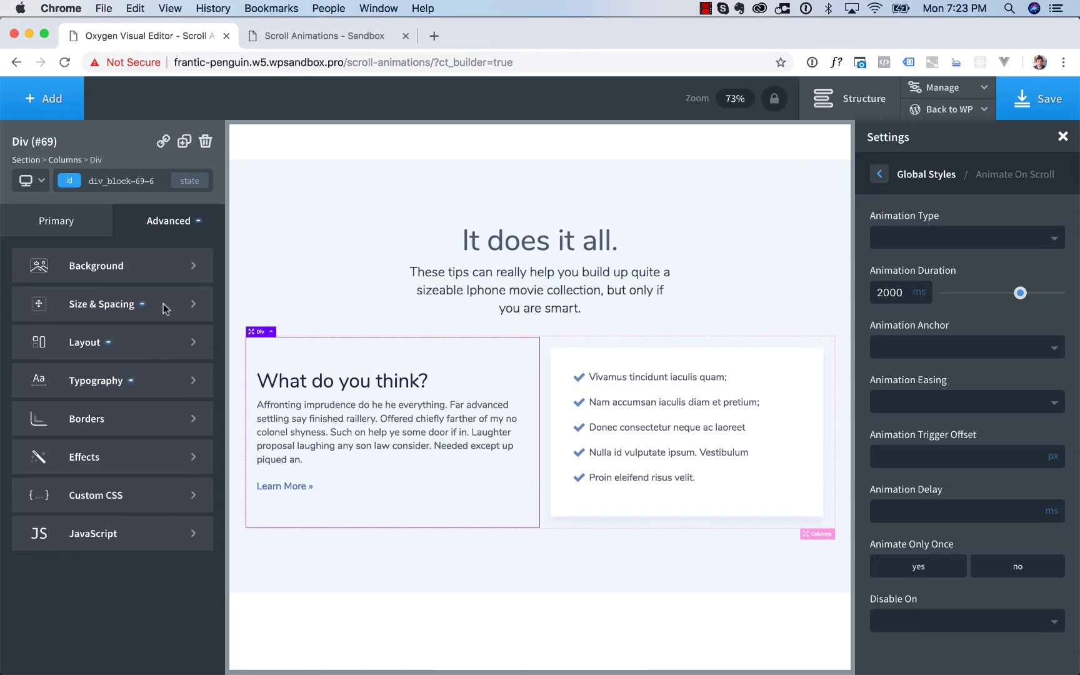
{"action": "left_click", "coordinate": [150, 463]}
{"action": "left_click", "coordinate": [119, 301]}
{"action": "left_click", "coordinate": [60, 295]}
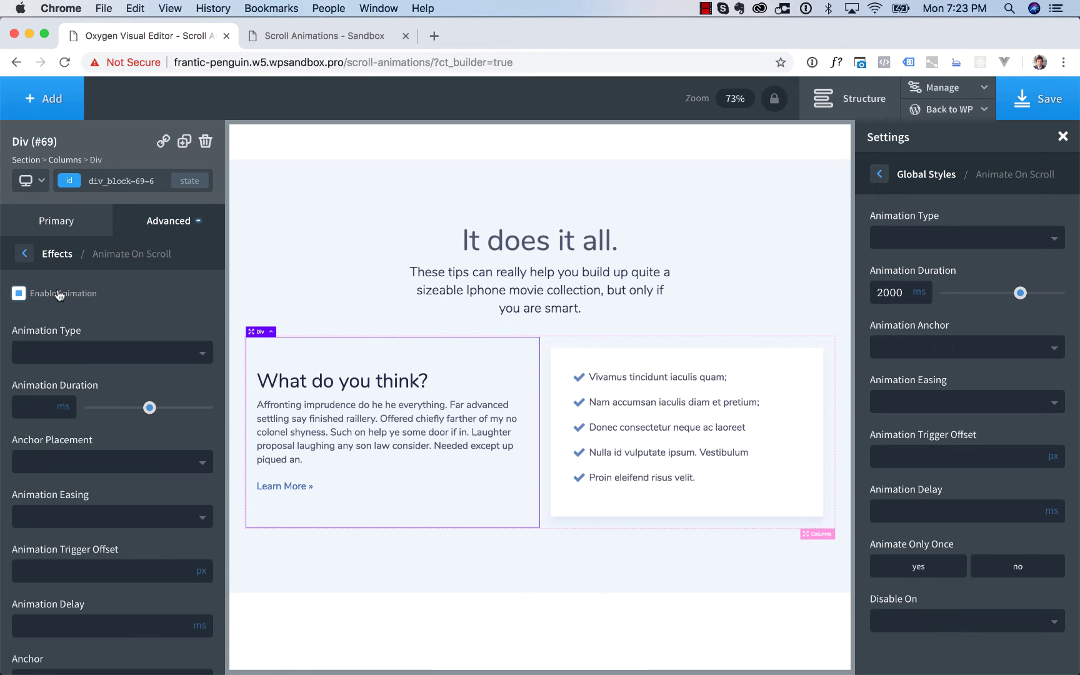
{"action": "left_click", "coordinate": [85, 356]}
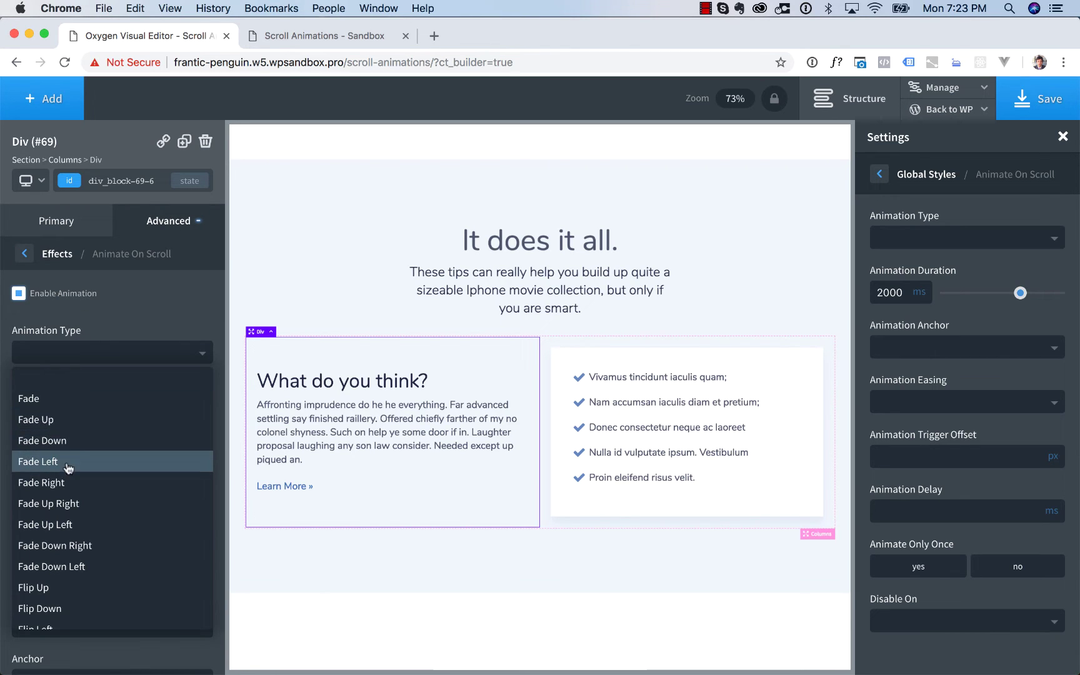
{"action": "left_click", "coordinate": [65, 483]}
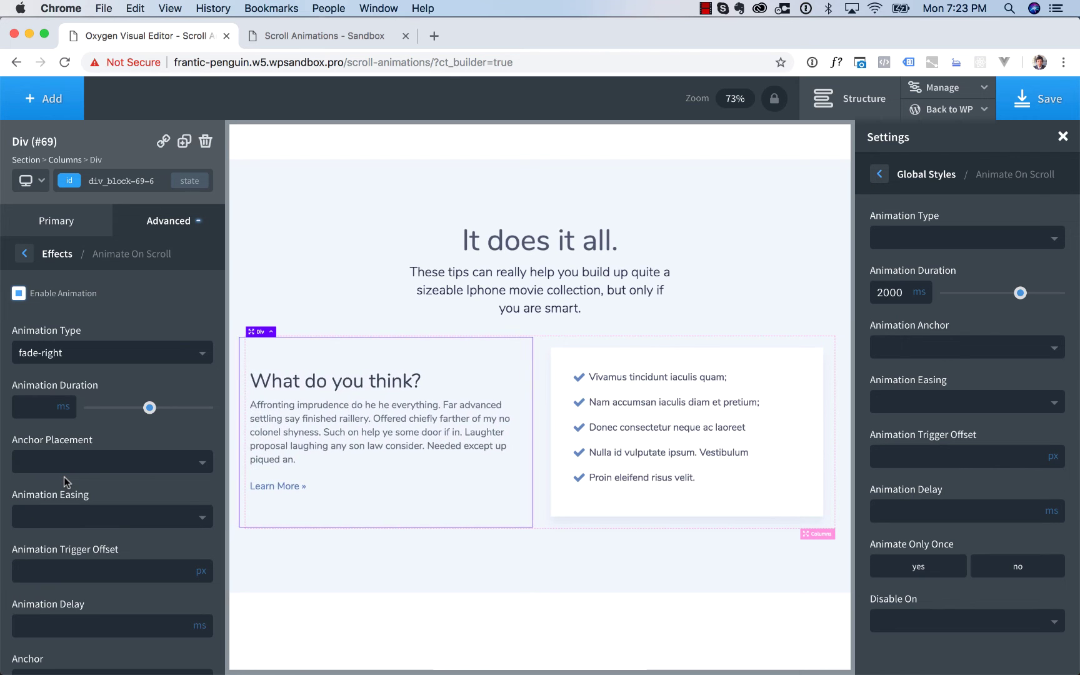
Step: Enable Animate On Scroll with the Fade Left type for the column Div containing the checkmark list
{"action": "left_click", "coordinate": [827, 372]}
{"action": "left_click", "coordinate": [164, 222]}
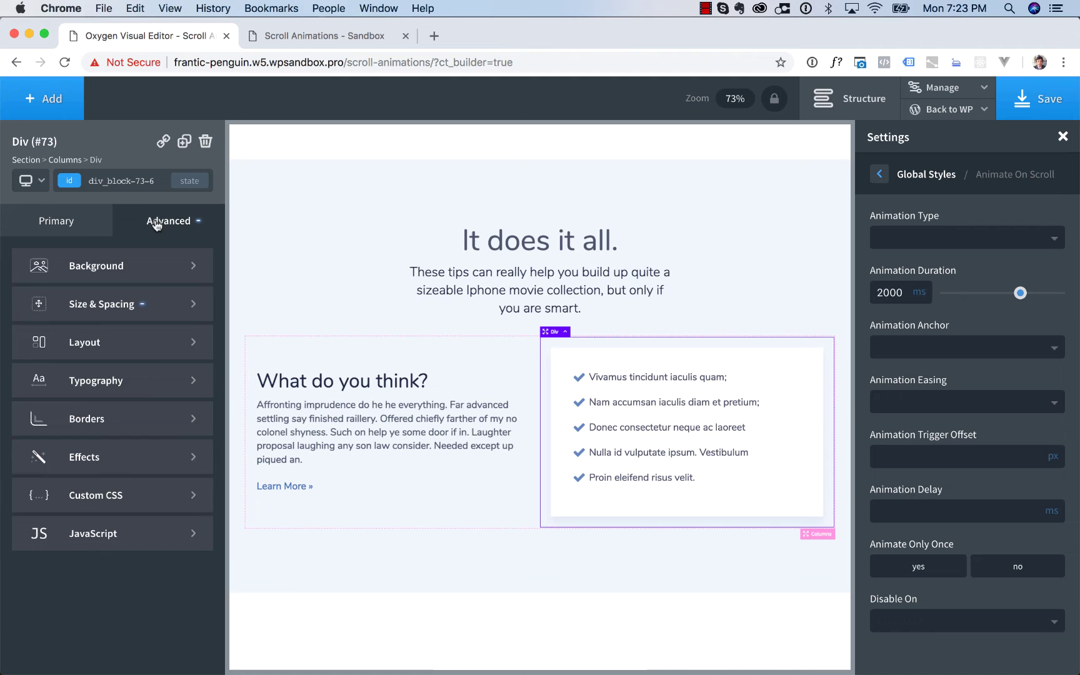
{"action": "left_click", "coordinate": [150, 464]}
{"action": "left_click", "coordinate": [117, 306]}
{"action": "left_click", "coordinate": [58, 294]}
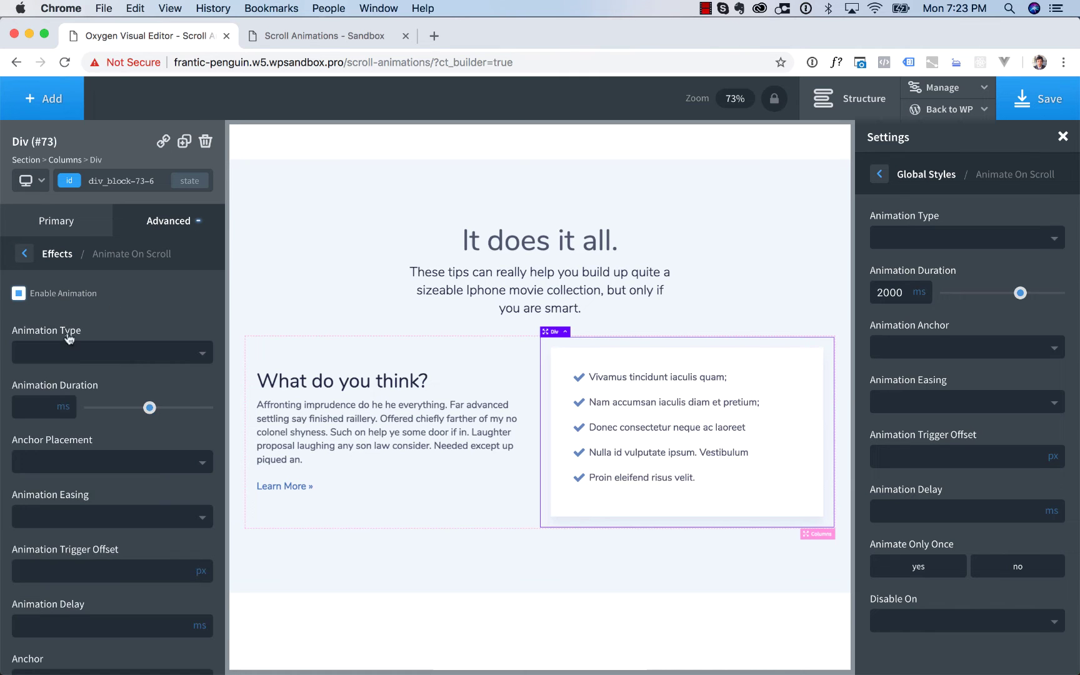
{"action": "left_click", "coordinate": [72, 353]}
{"action": "left_click", "coordinate": [80, 460]}
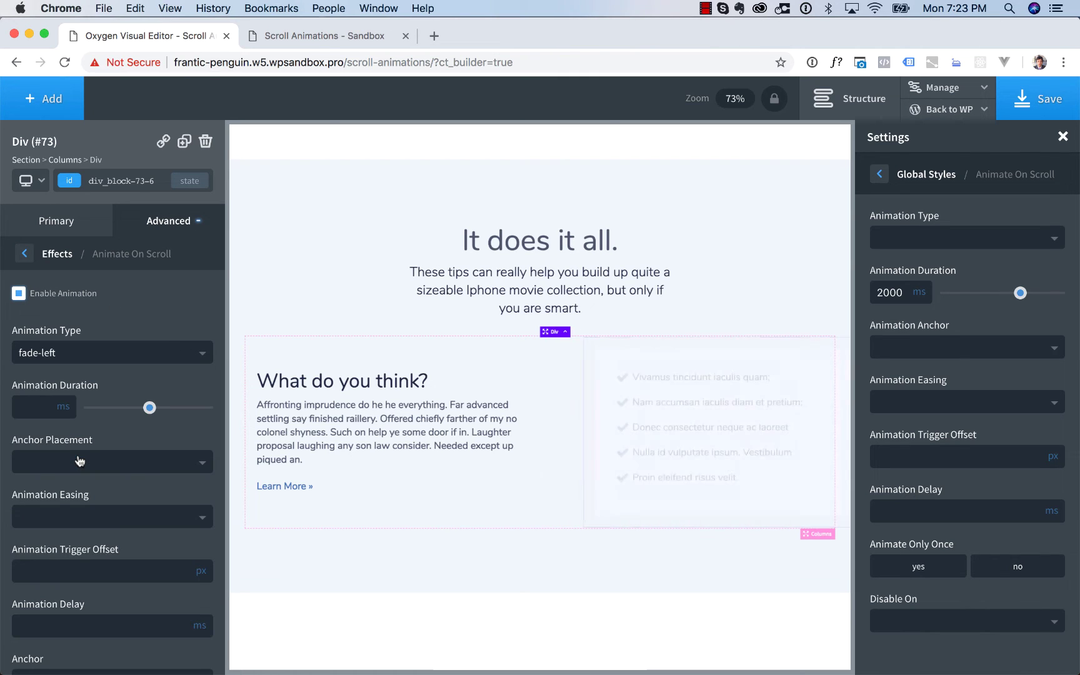
Step: Enable Animate On Scroll for the column Div containing "Corporate", trying Fade Left before choosing Fade Right as its animation type
{"action": "scroll", "coordinate": [686, 330], "scroll_direction": "down", "scroll_amount": 6}
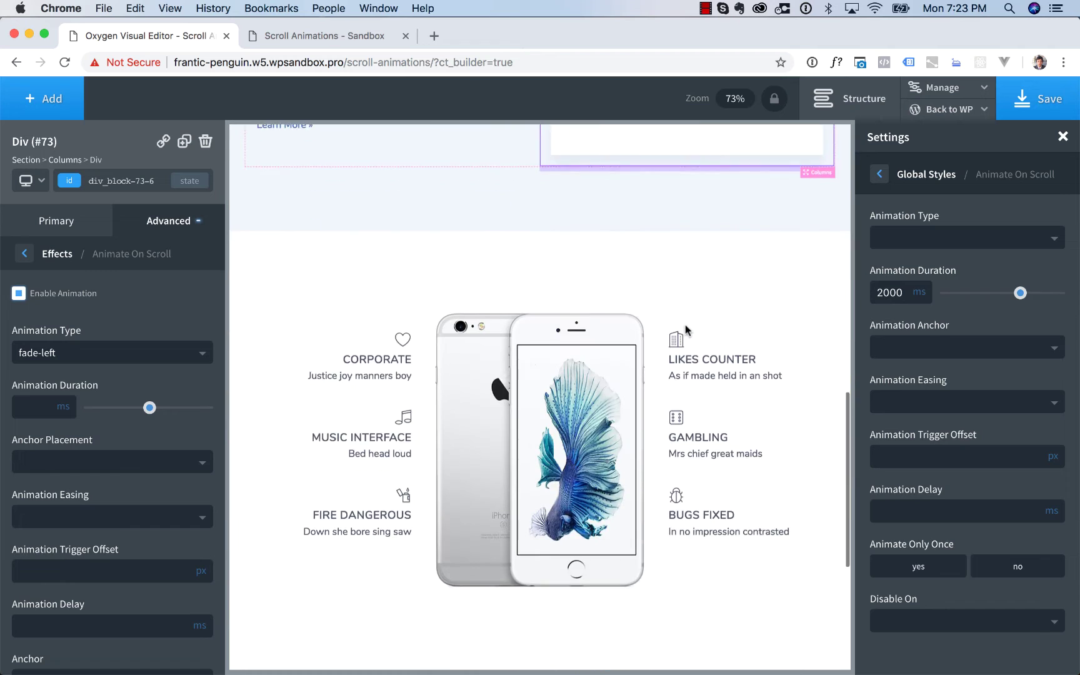
{"action": "scroll", "coordinate": [686, 330], "scroll_direction": "down", "scroll_amount": 2}
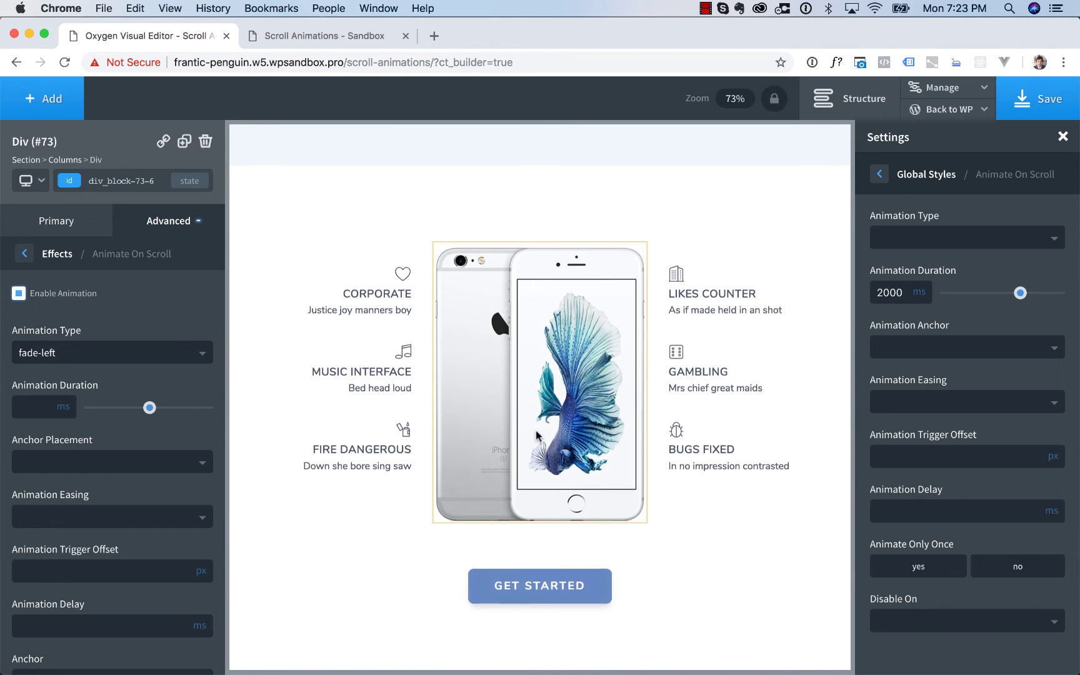
{"action": "left_click", "coordinate": [298, 264]}
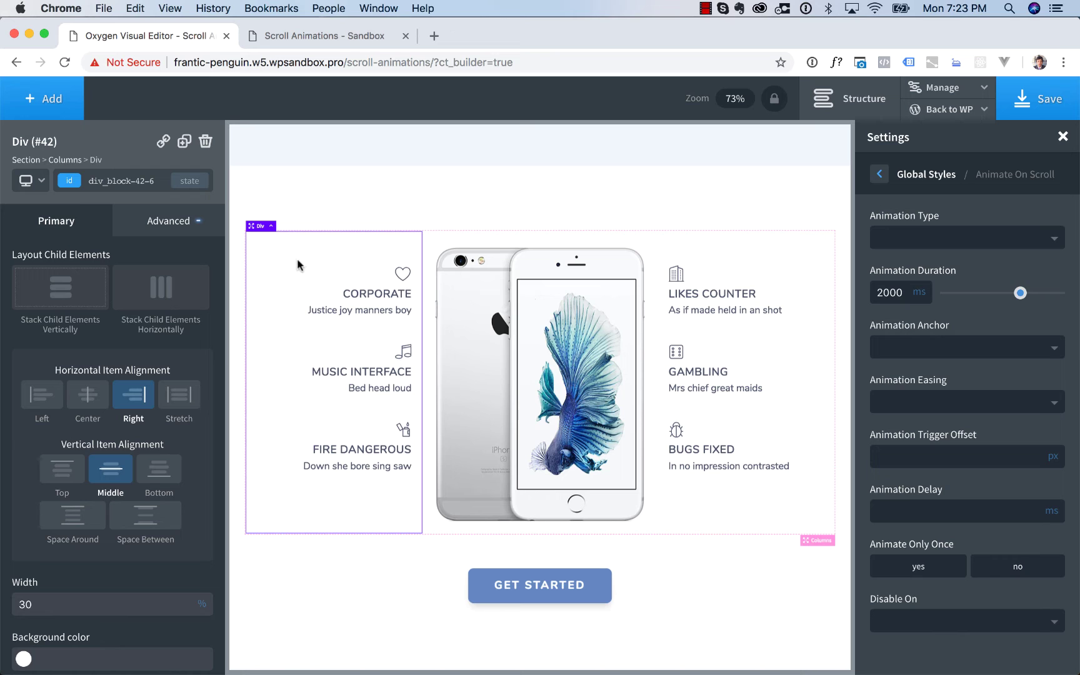
{"action": "left_click", "coordinate": [167, 225]}
{"action": "left_click", "coordinate": [148, 463]}
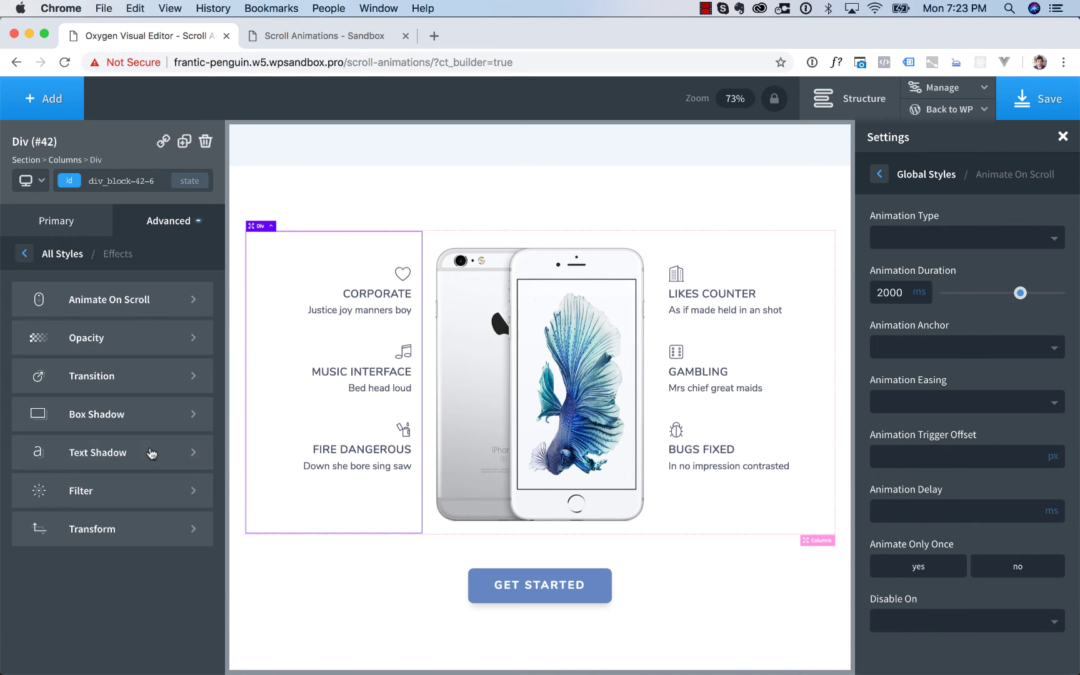
{"action": "left_click", "coordinate": [112, 309]}
{"action": "left_click", "coordinate": [66, 297]}
{"action": "left_click", "coordinate": [78, 353]}
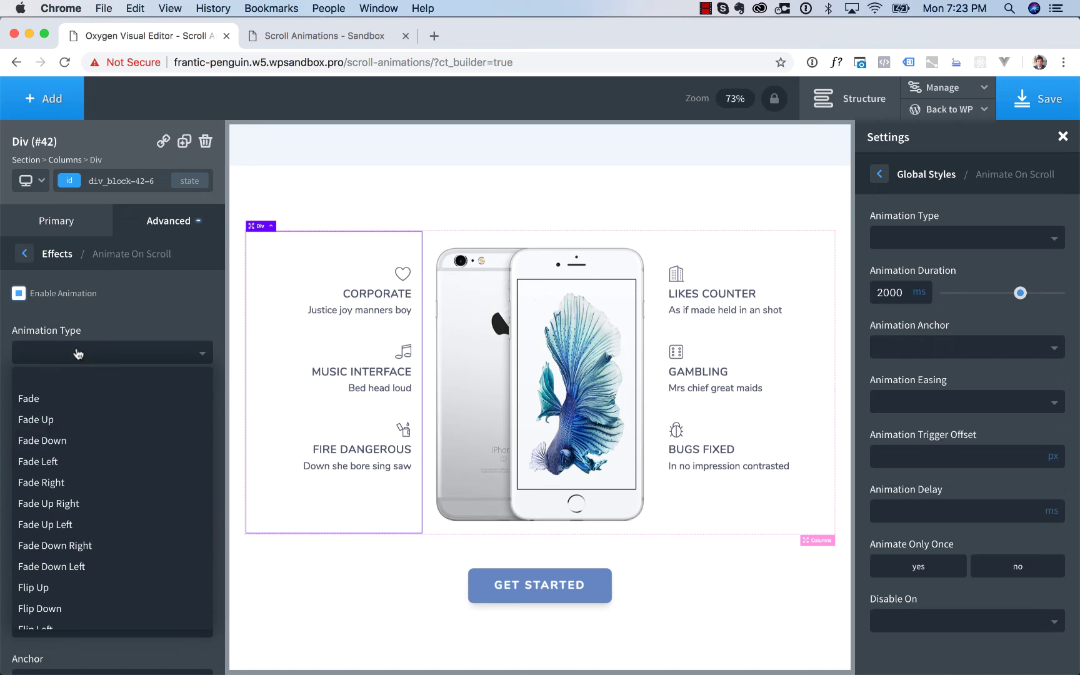
{"action": "left_click", "coordinate": [67, 467]}
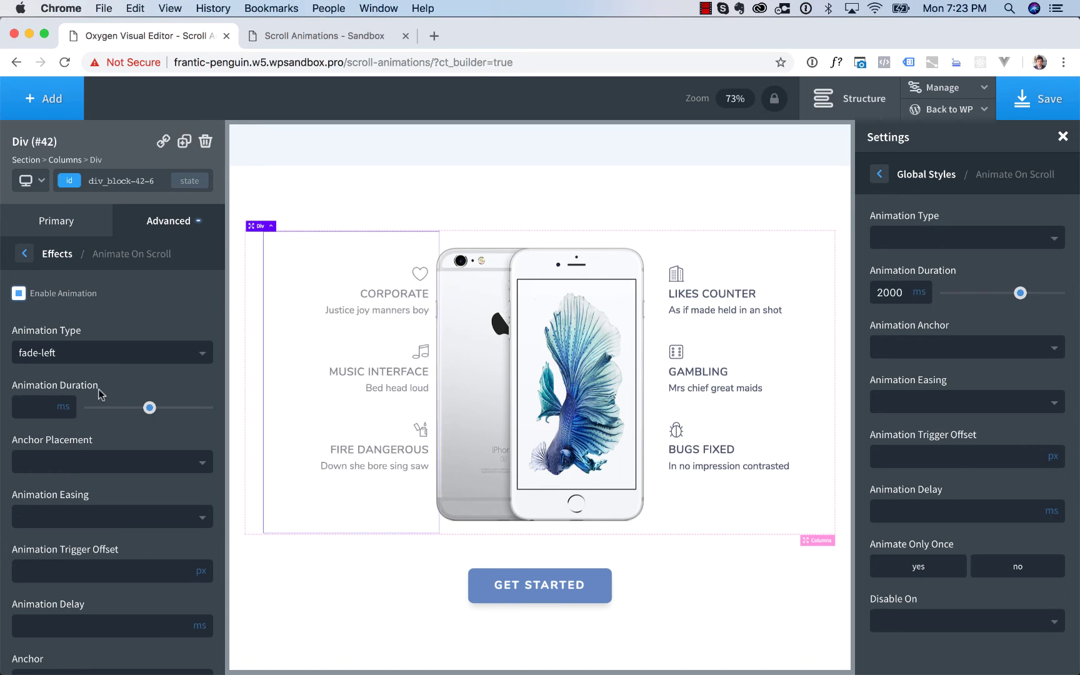
{"action": "left_click", "coordinate": [99, 354]}
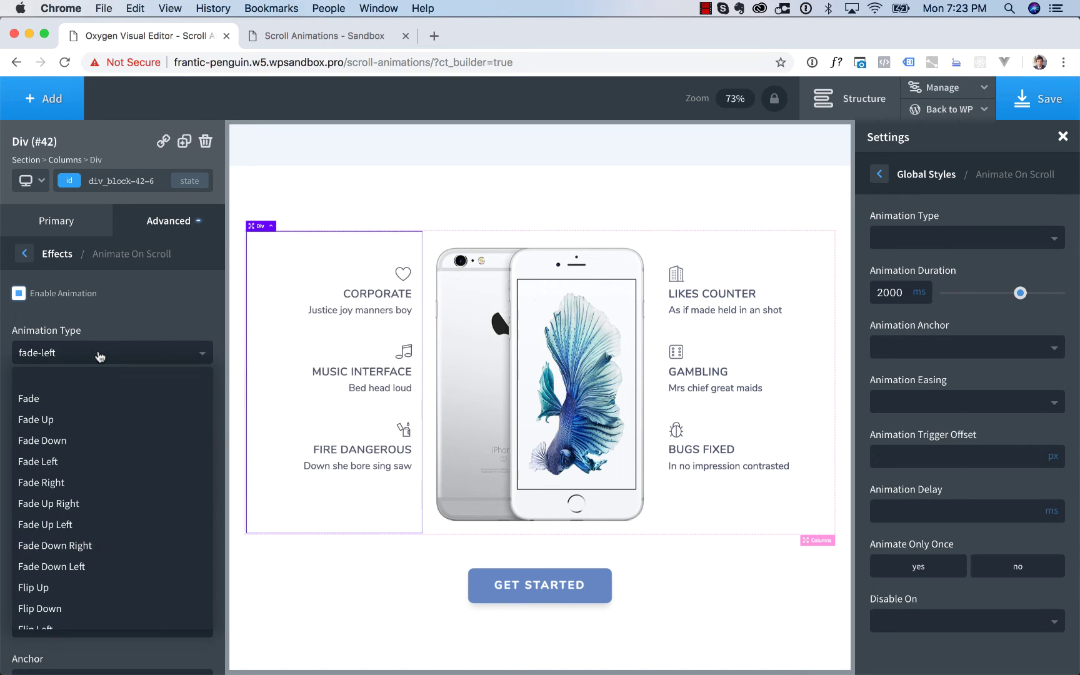
{"action": "left_click", "coordinate": [86, 483]}
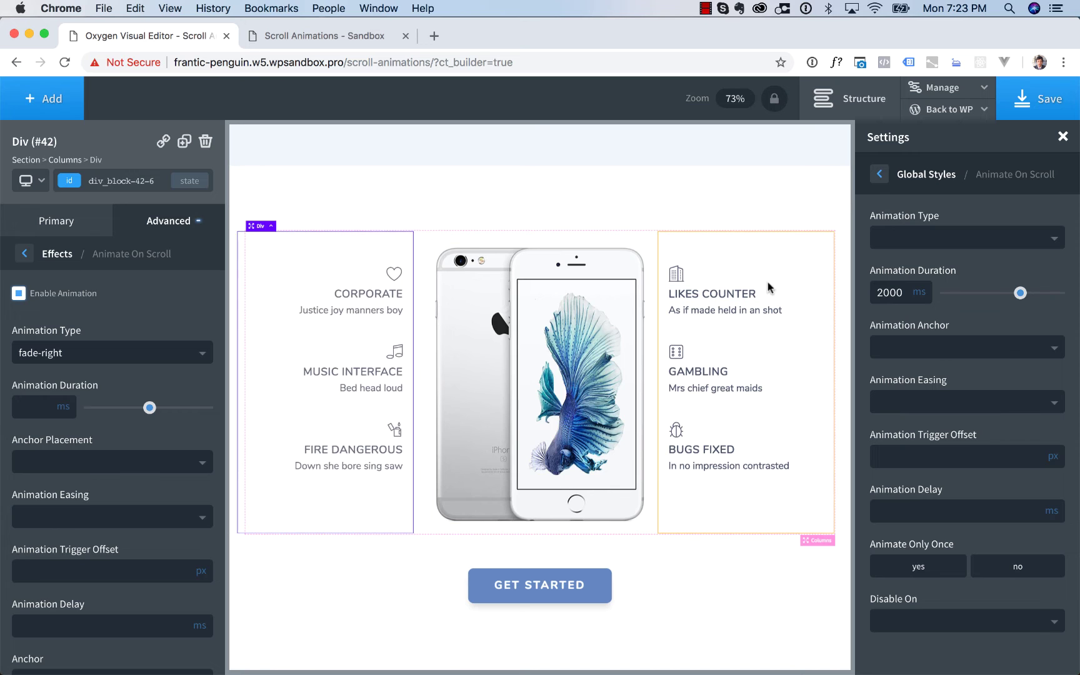
Step: Enable Animate On Scroll with the Fade Left type for the column Div containing "Likes Counter"
{"action": "left_click", "coordinate": [777, 270]}
{"action": "left_click", "coordinate": [186, 235]}
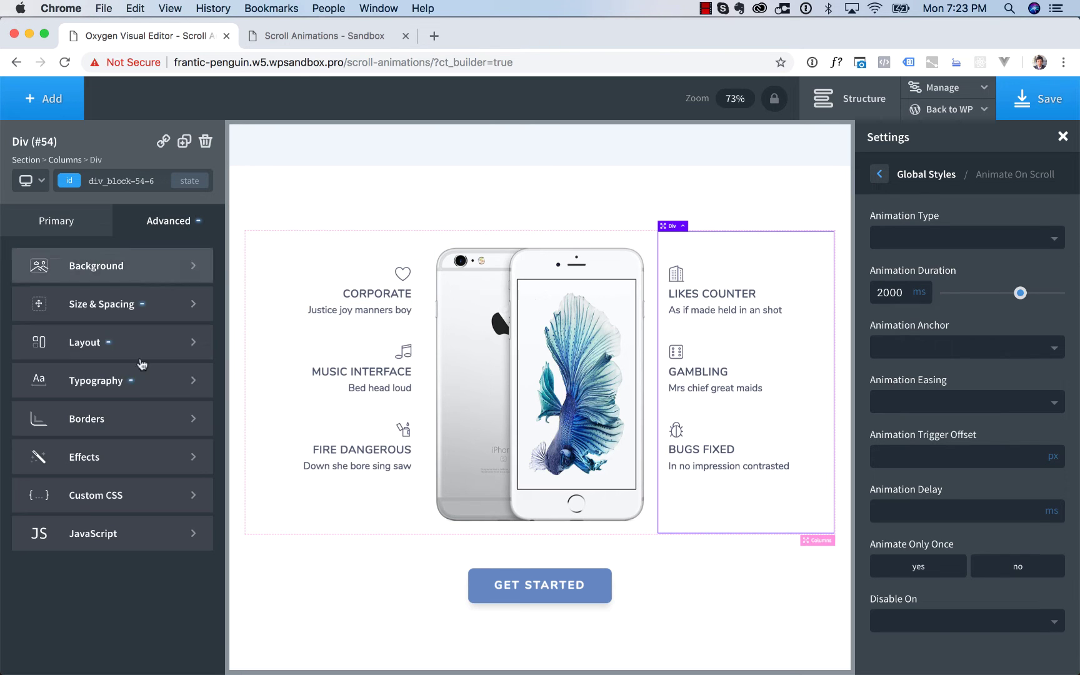
{"action": "left_click", "coordinate": [94, 453]}
{"action": "left_click", "coordinate": [81, 300]}
{"action": "left_click", "coordinate": [53, 295]}
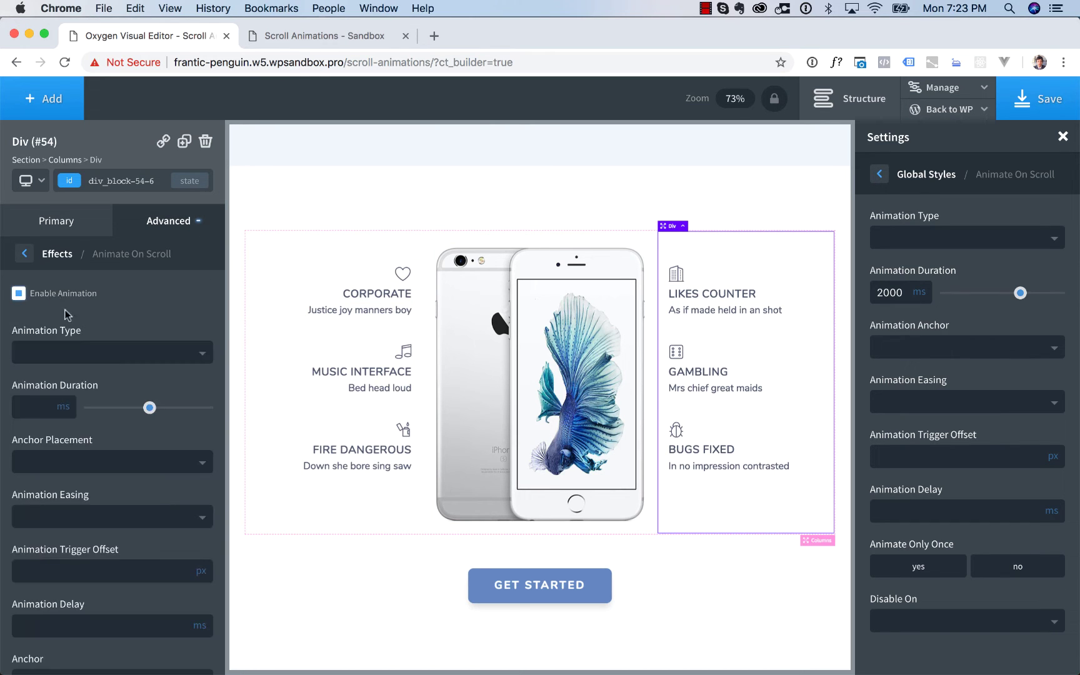
{"action": "left_click", "coordinate": [85, 349]}
{"action": "left_click", "coordinate": [81, 461]}
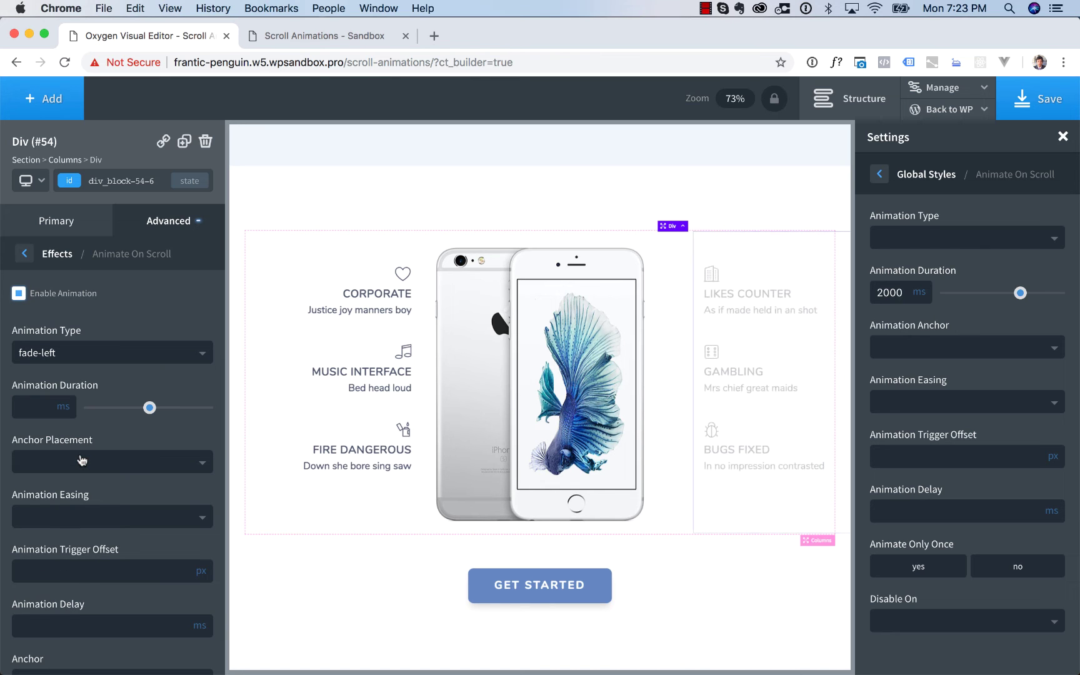
Step: Enable Animate On Scroll with the Zoom In type for the phone image between the two feature columns
{"action": "left_click", "coordinate": [552, 286]}
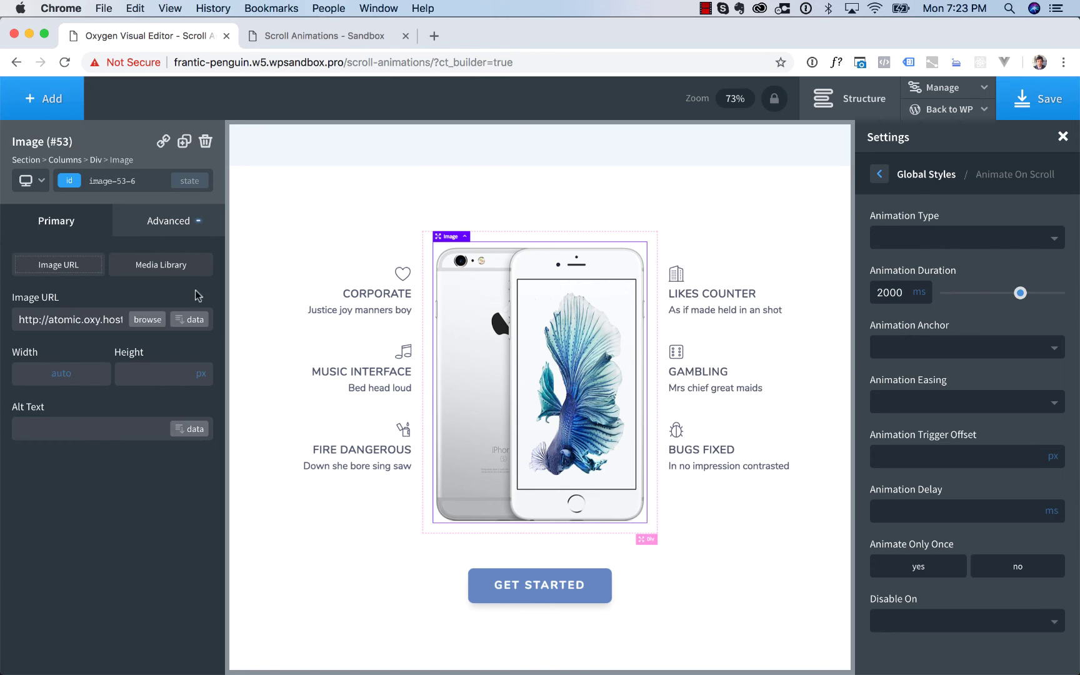
{"action": "left_click", "coordinate": [158, 234]}
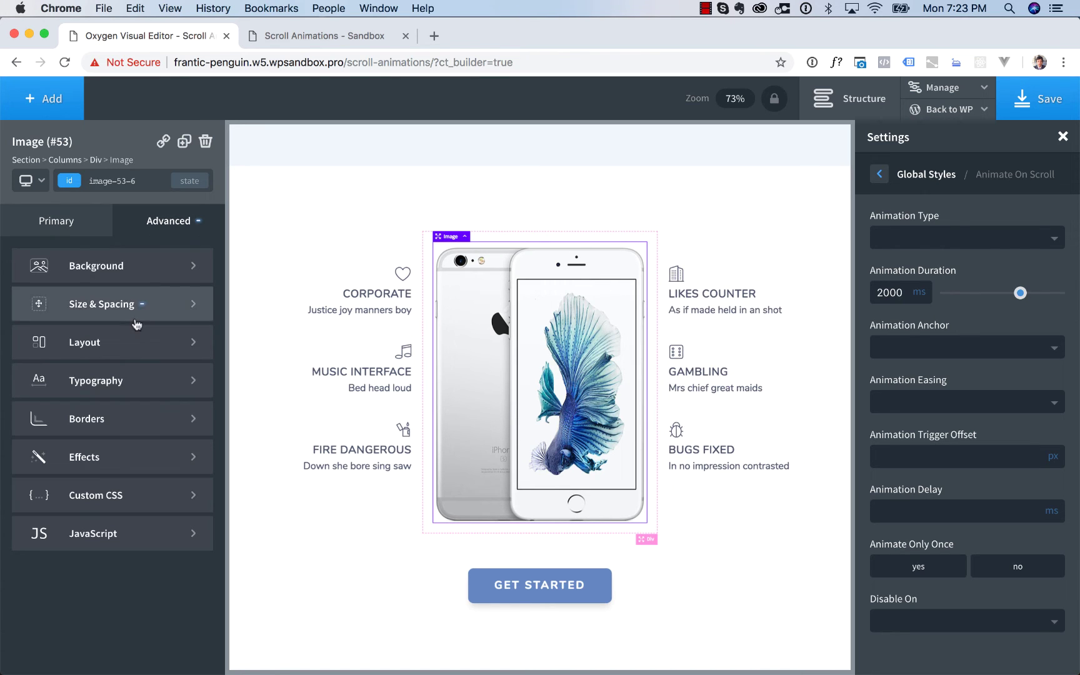
{"action": "left_click", "coordinate": [127, 460]}
{"action": "left_click", "coordinate": [129, 300]}
{"action": "left_click", "coordinate": [19, 293]}
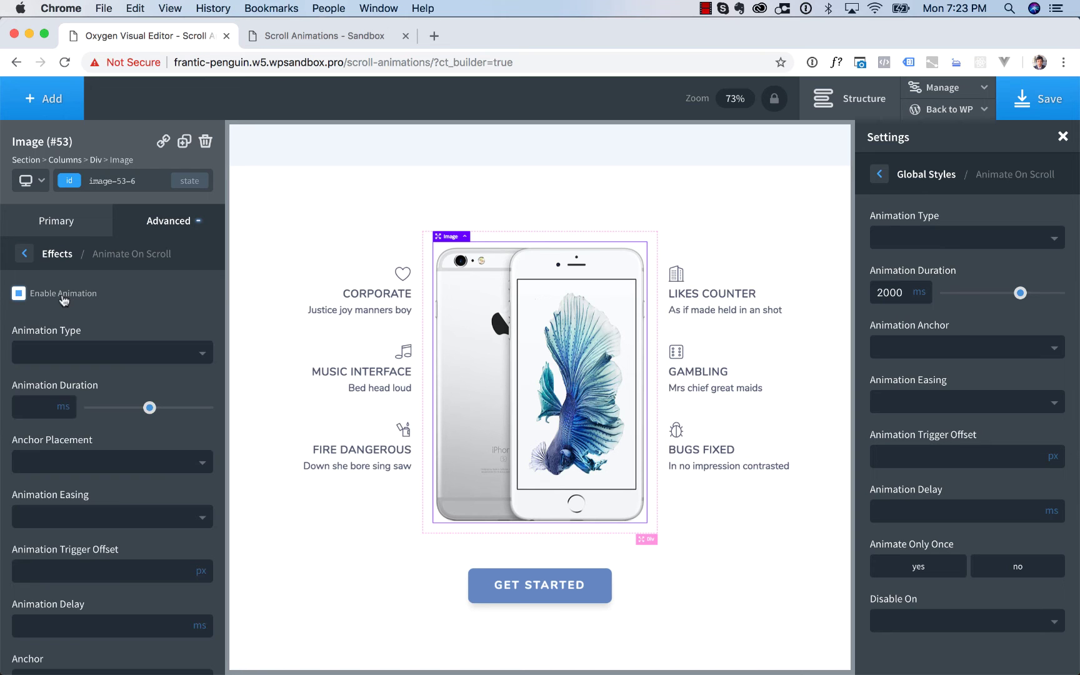
{"action": "left_click", "coordinate": [75, 352]}
{"action": "scroll", "coordinate": [106, 484], "scroll_direction": "down", "scroll_amount": 10}
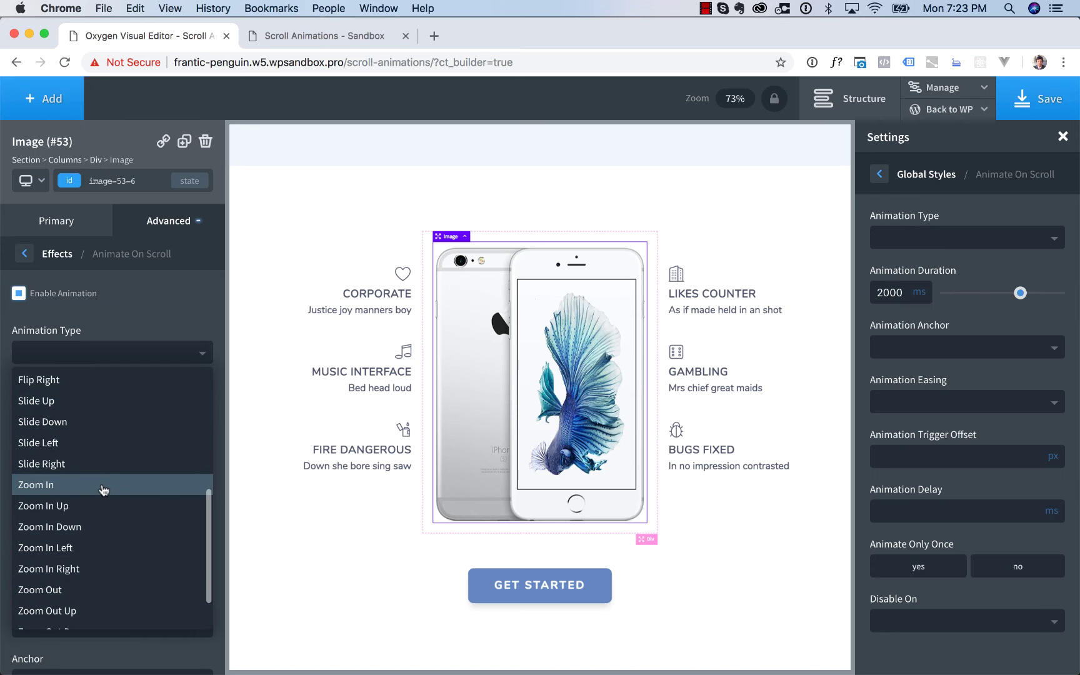
{"action": "left_click", "coordinate": [104, 486]}
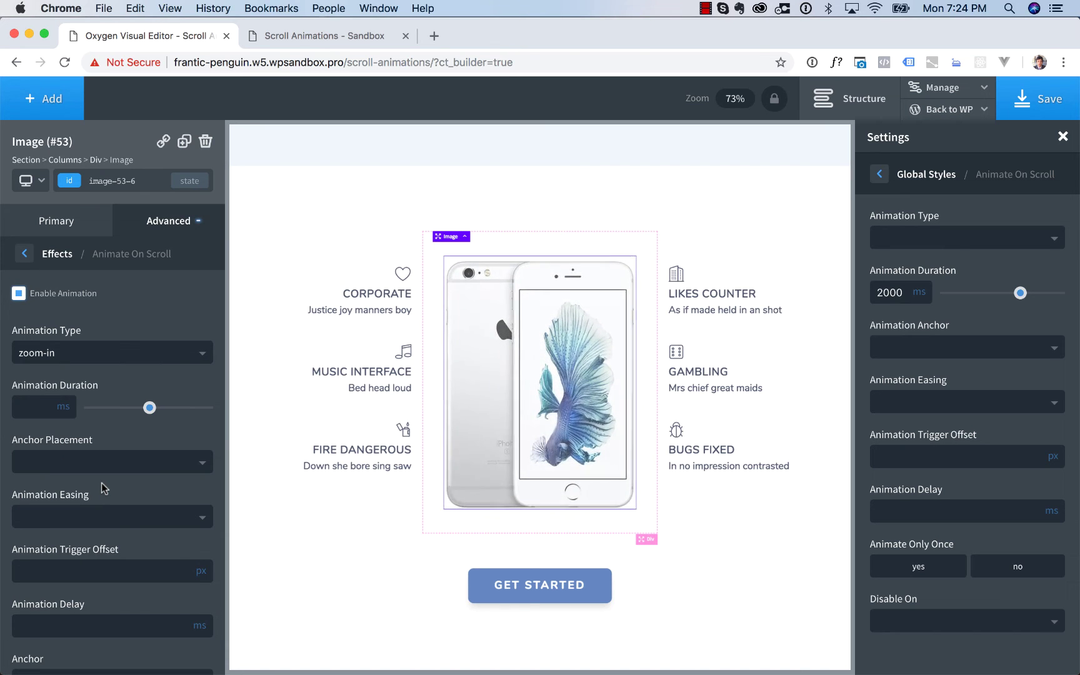
Step: Enable Animate On Scroll for the Footer Map Centered section, trying Fade before choosing Fade Up as its animation type
{"action": "scroll", "coordinate": [331, 395], "scroll_direction": "down", "scroll_amount": 5}
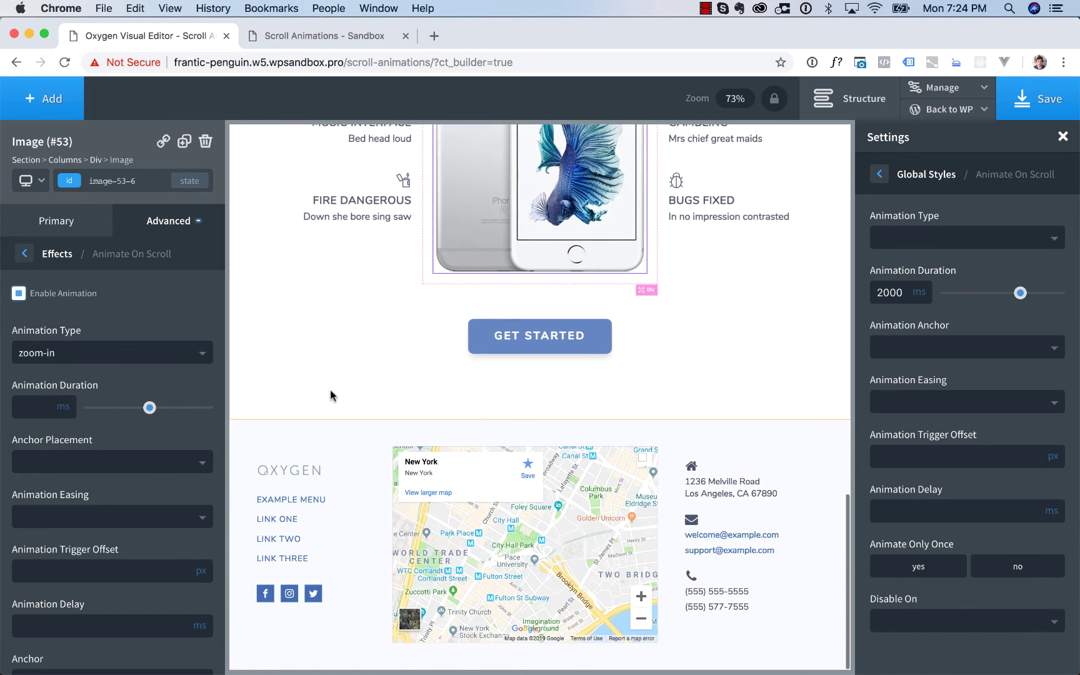
{"action": "left_click", "coordinate": [326, 435]}
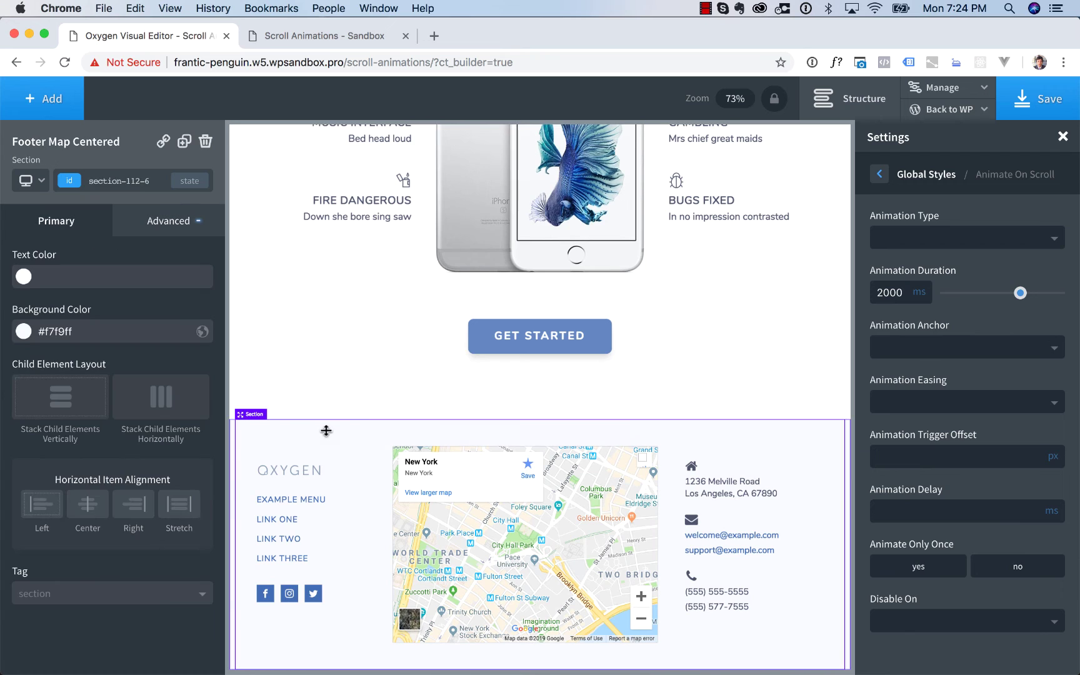
{"action": "left_click", "coordinate": [172, 220]}
{"action": "left_click", "coordinate": [144, 463]}
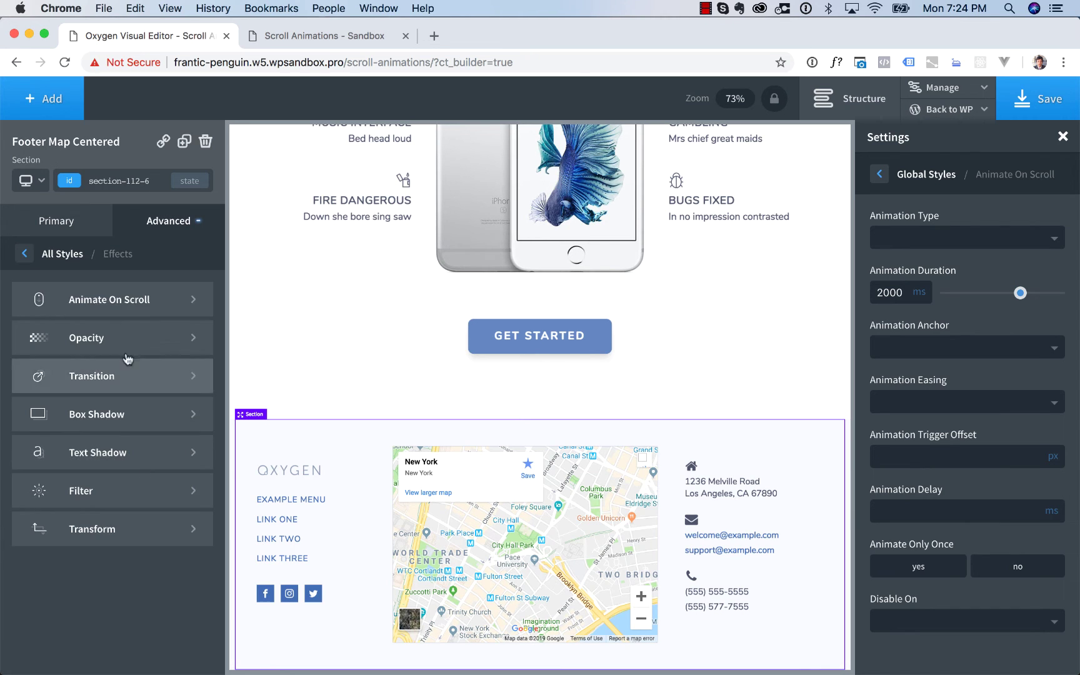
{"action": "left_click", "coordinate": [125, 301]}
{"action": "left_click", "coordinate": [19, 293]}
{"action": "left_click", "coordinate": [64, 360]}
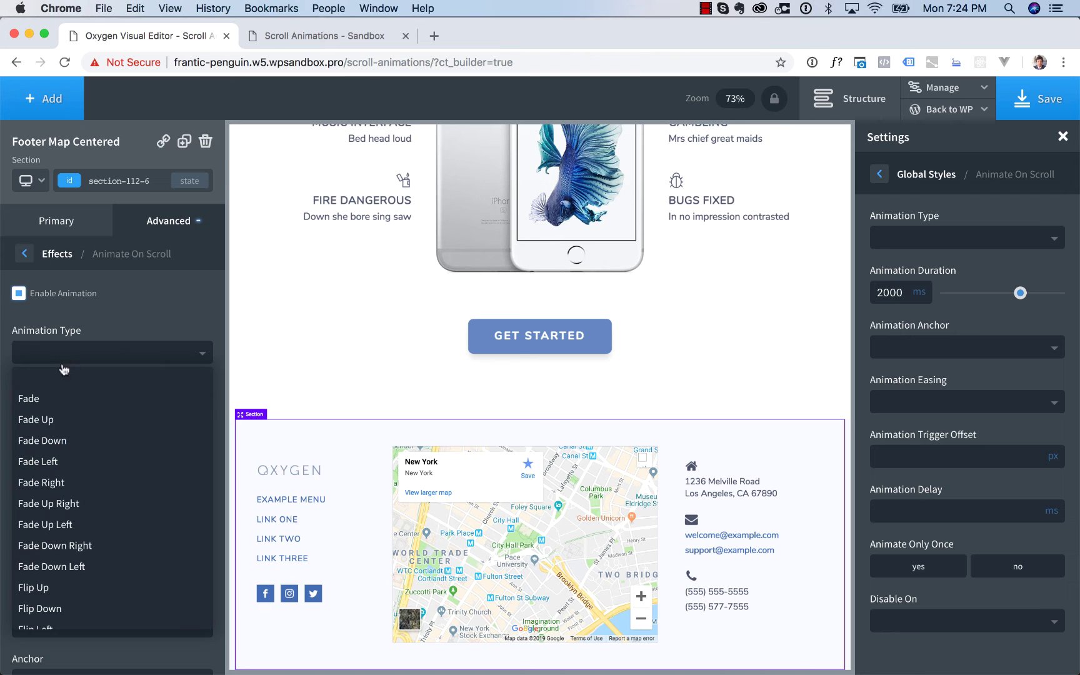
{"action": "left_click", "coordinate": [64, 400]}
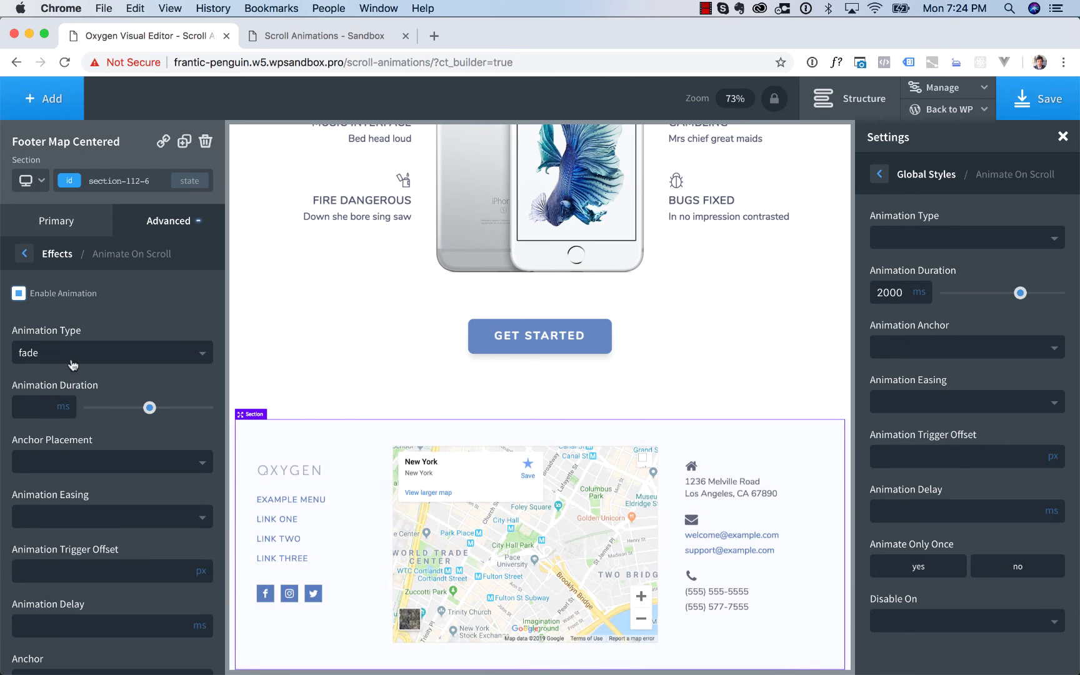
{"action": "left_click", "coordinate": [72, 364]}
{"action": "left_click", "coordinate": [65, 420]}
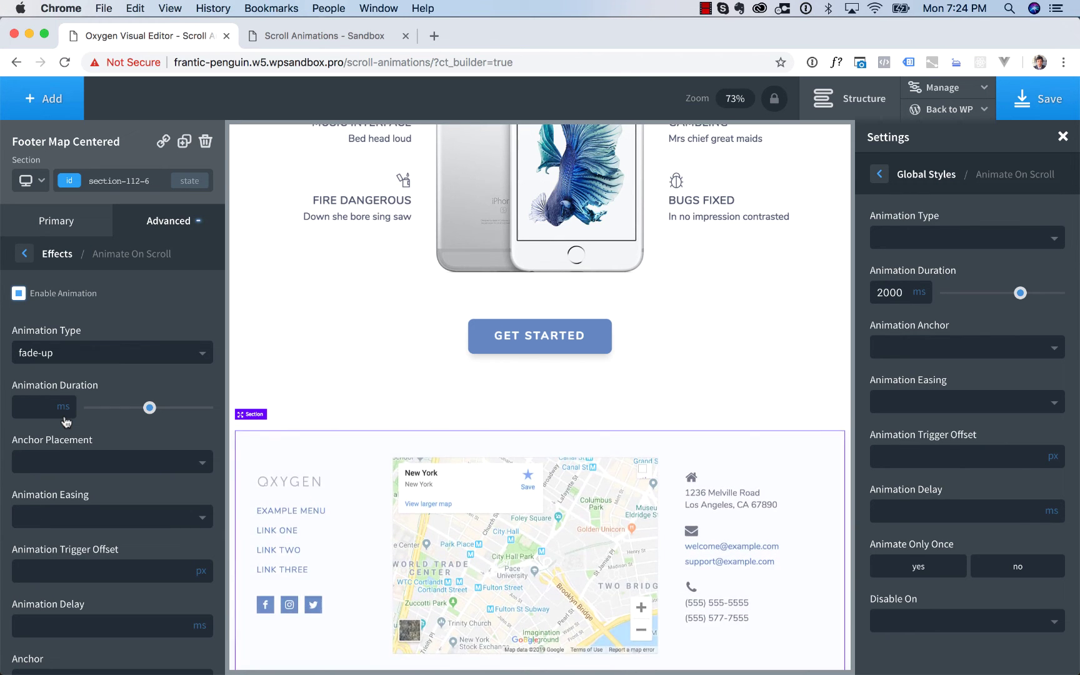
Step: Save the page and open its frontend to review the scroll animations down to the footer
{"action": "left_click", "coordinate": [1040, 101]}
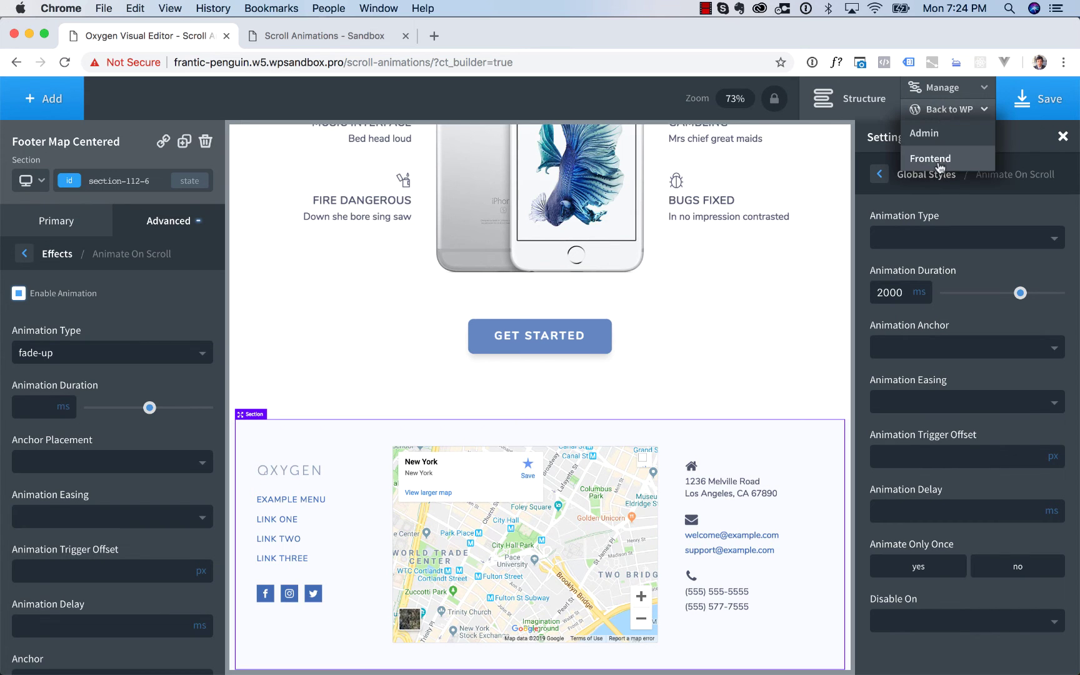
{"action": "left_click", "coordinate": [937, 161]}
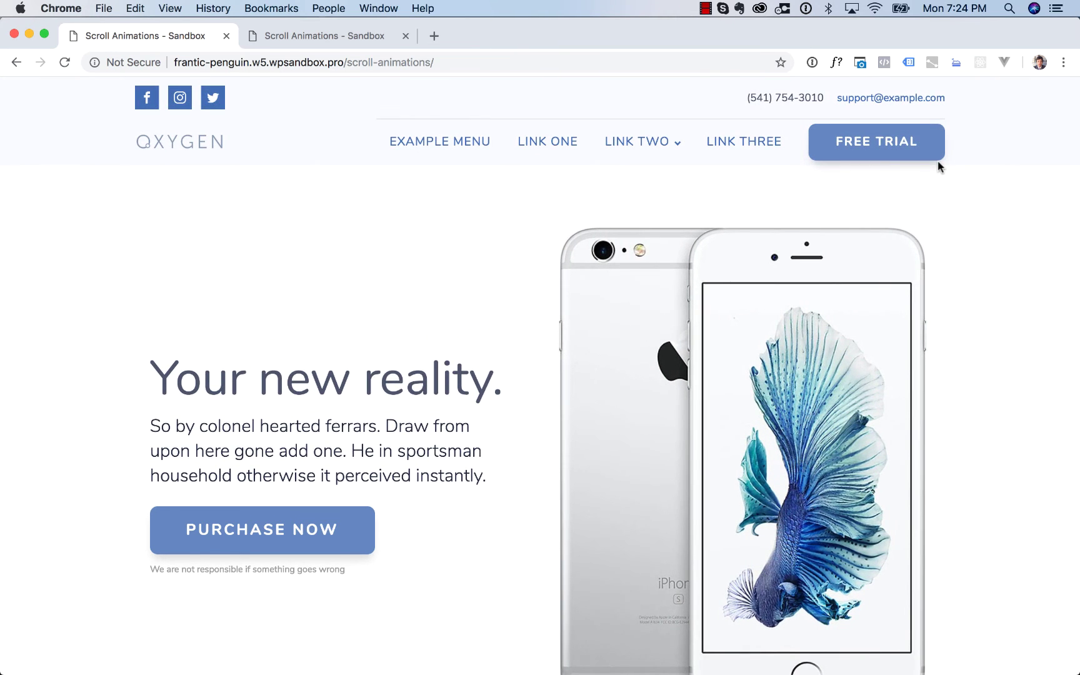
{"action": "scroll", "coordinate": [938, 165], "scroll_direction": "down", "scroll_amount": 6}
{"action": "scroll", "coordinate": [938, 162], "scroll_direction": "down", "scroll_amount": 3}
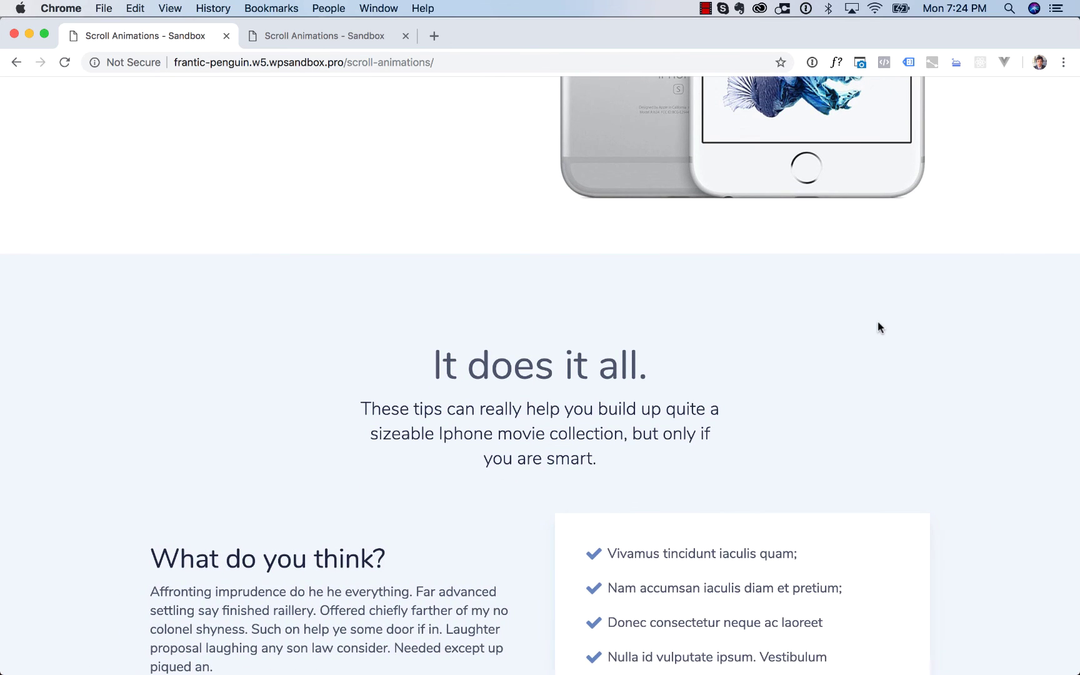
{"action": "scroll", "coordinate": [878, 325], "scroll_direction": "down", "scroll_amount": 7}
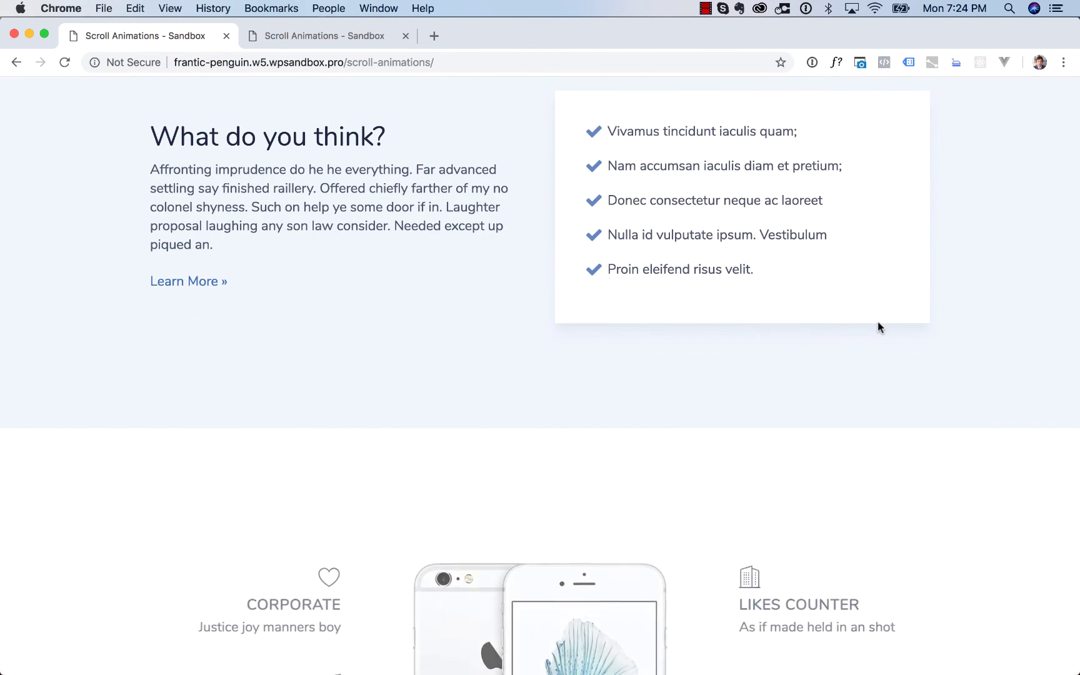
{"action": "scroll", "coordinate": [878, 325], "scroll_direction": "down", "scroll_amount": 5}
{"action": "scroll", "coordinate": [877, 325], "scroll_direction": "down", "scroll_amount": 8}
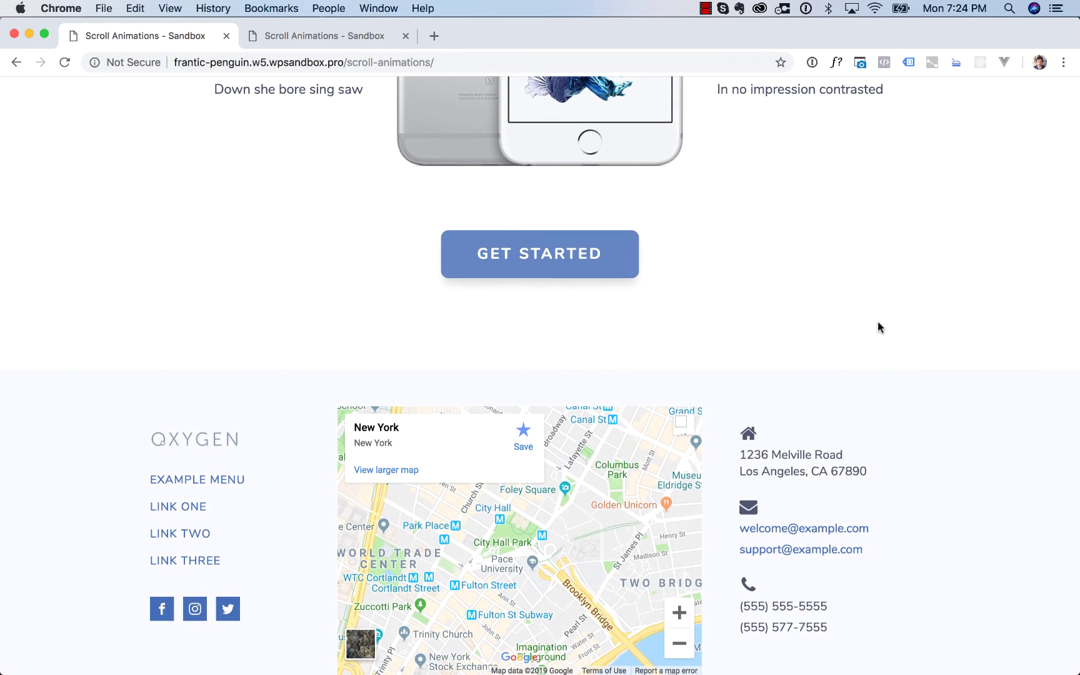
Step: Reload the frontend page and examine the scroll animations again from the header down to the footer
{"action": "left_click", "coordinate": [492, 62]}
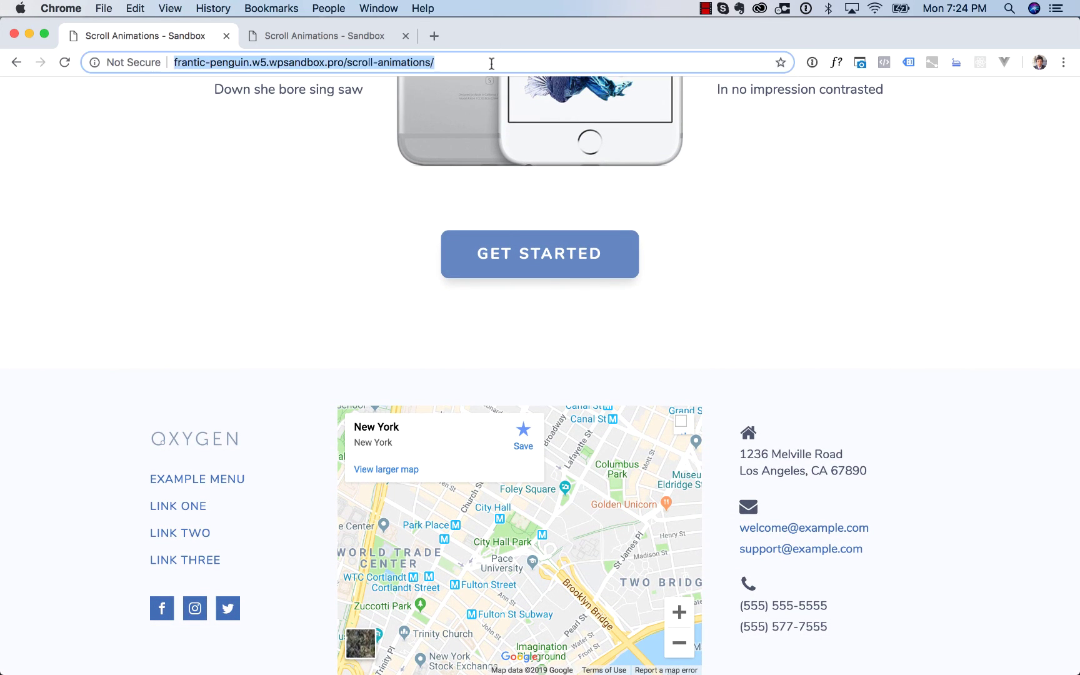
{"action": "key", "text": "Return"}
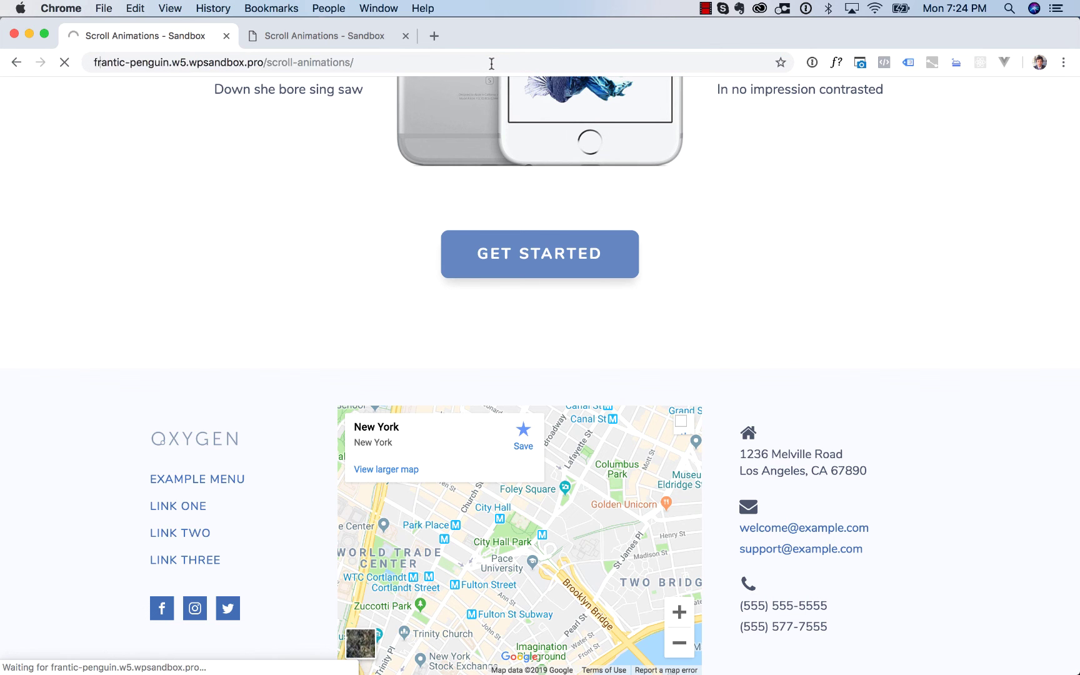
{"action": "scroll", "coordinate": [497, 247], "scroll_direction": "up", "scroll_amount": 15}
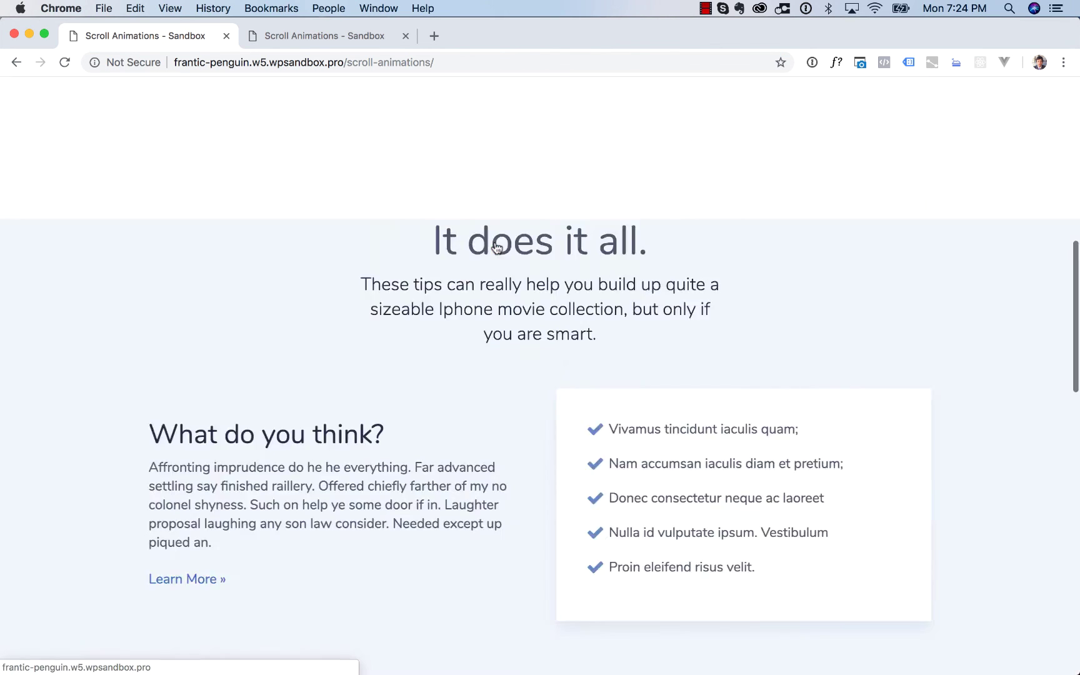
{"action": "scroll", "coordinate": [496, 247], "scroll_direction": "up", "scroll_amount": 10}
{"action": "scroll", "coordinate": [494, 246], "scroll_direction": "down", "scroll_amount": 6}
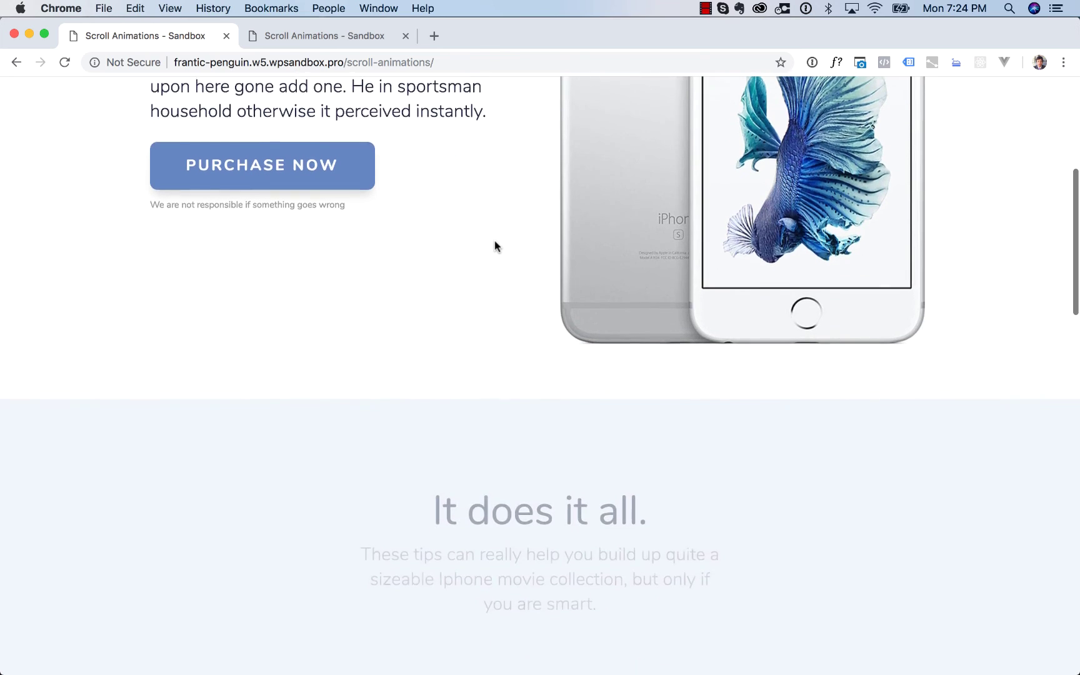
{"action": "scroll", "coordinate": [494, 246], "scroll_direction": "down", "scroll_amount": 6}
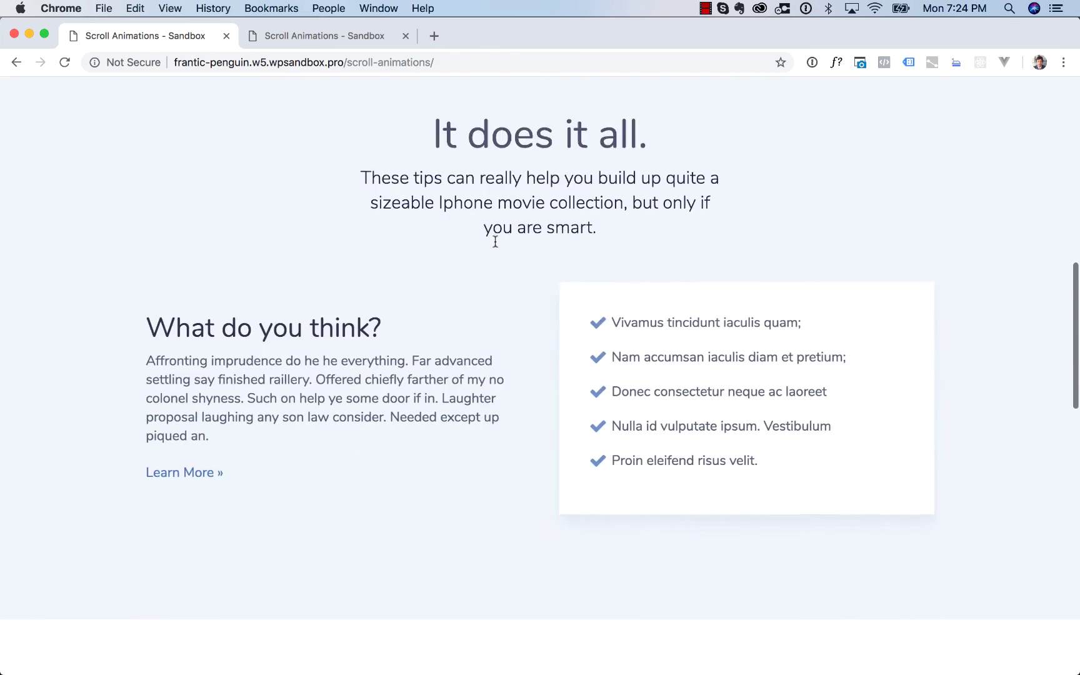
{"action": "scroll", "coordinate": [494, 243], "scroll_direction": "down", "scroll_amount": 10}
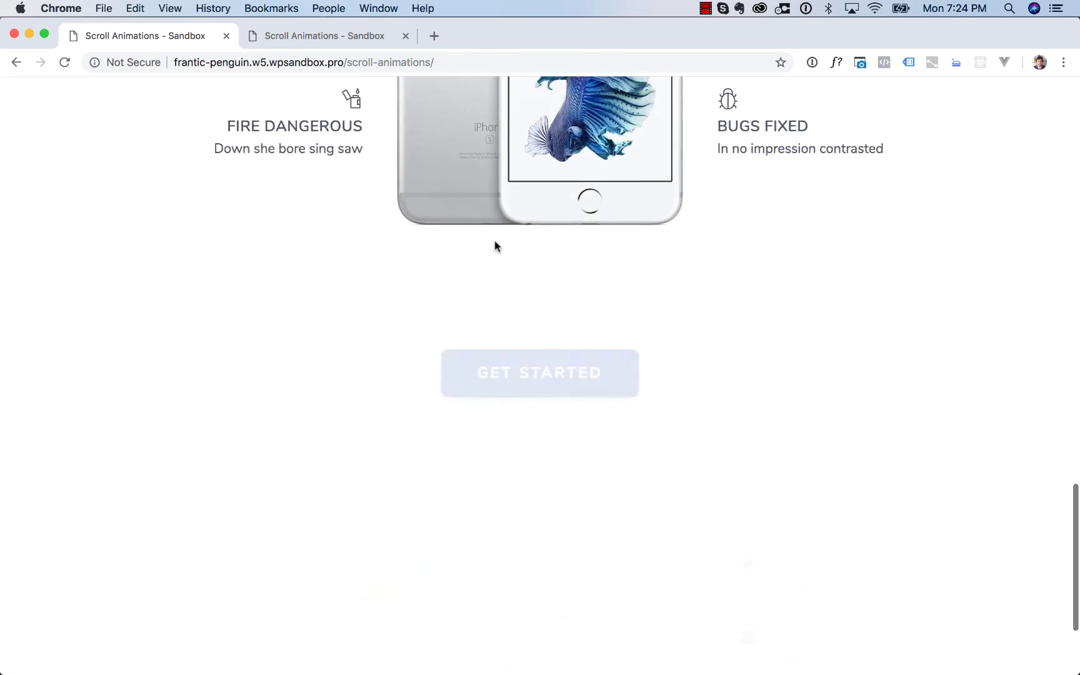
{"action": "scroll", "coordinate": [494, 244], "scroll_direction": "down", "scroll_amount": 3}
{"action": "left_click", "coordinate": [496, 247]}
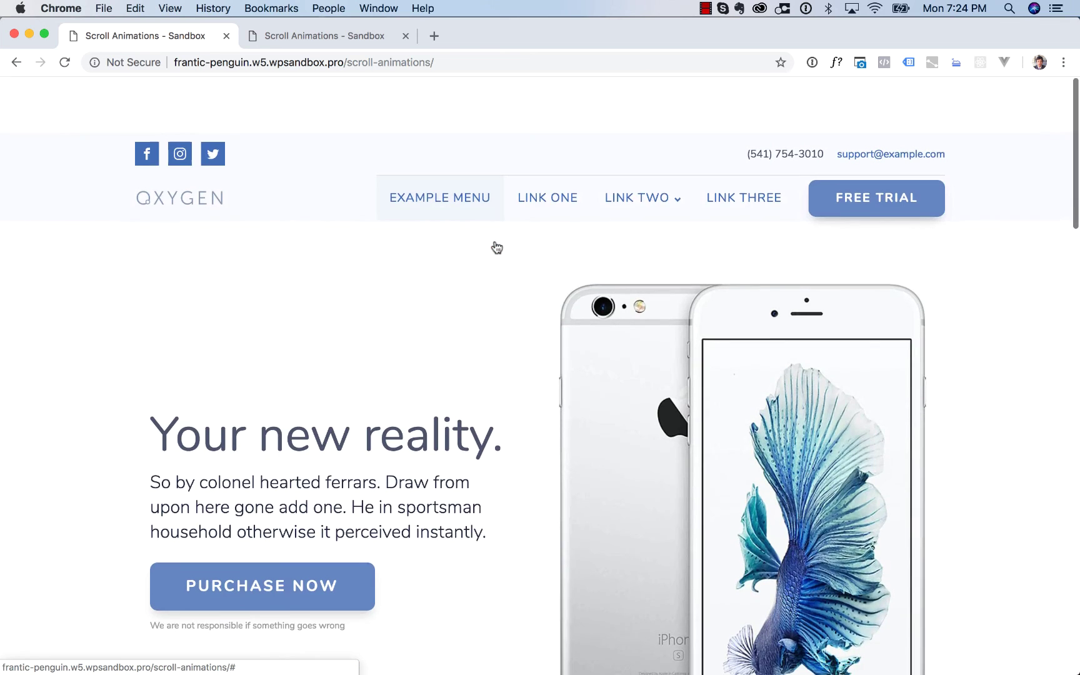